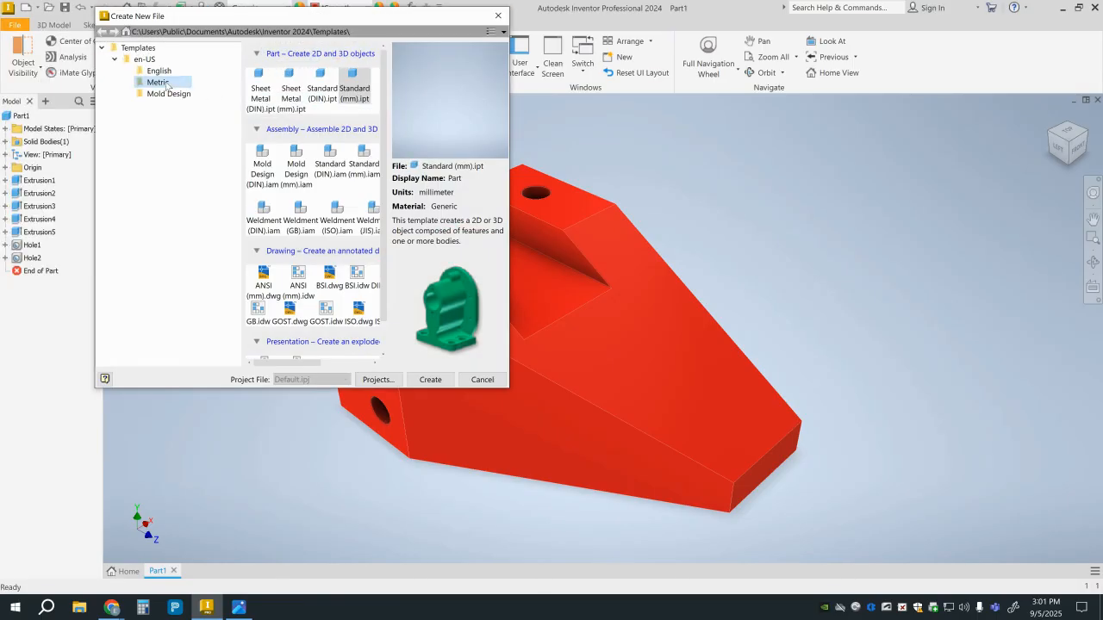
# Create a new part from the metric Standard (mm).ipt template and start a sketch on the horizontal XZ origin plane.
pyautogui.click(359, 84)
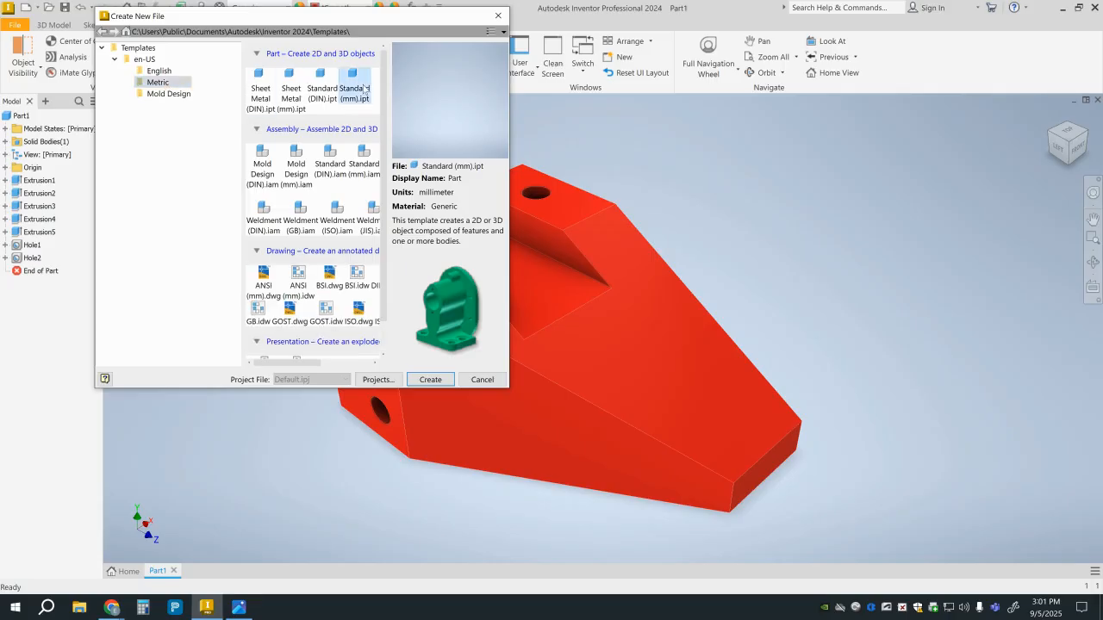
pyautogui.doubleClick(363, 88)
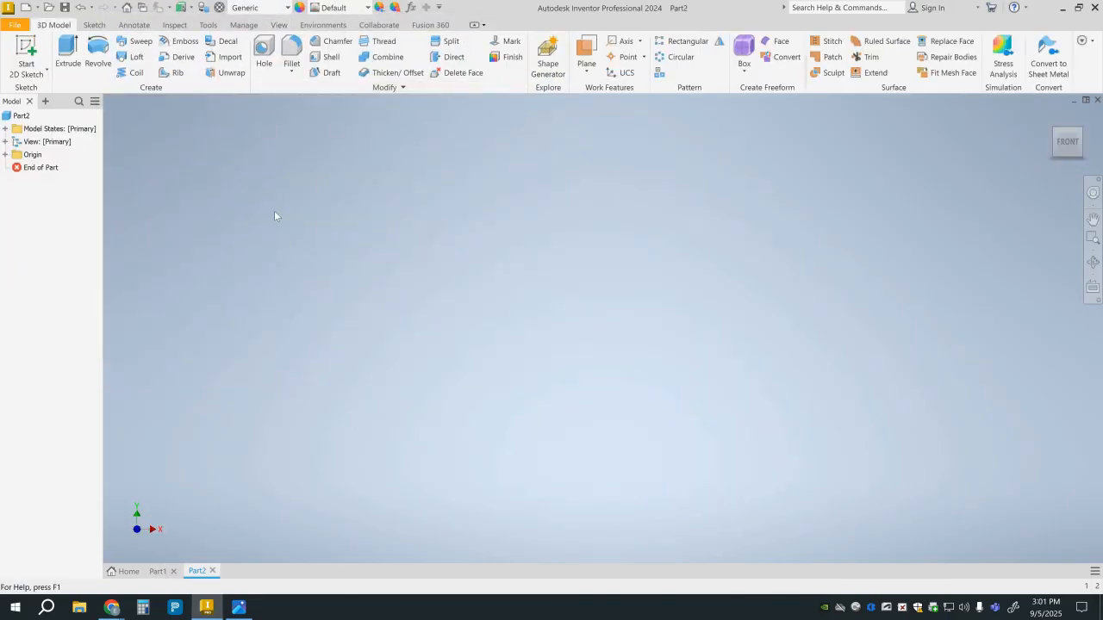
pyautogui.click(40, 49)
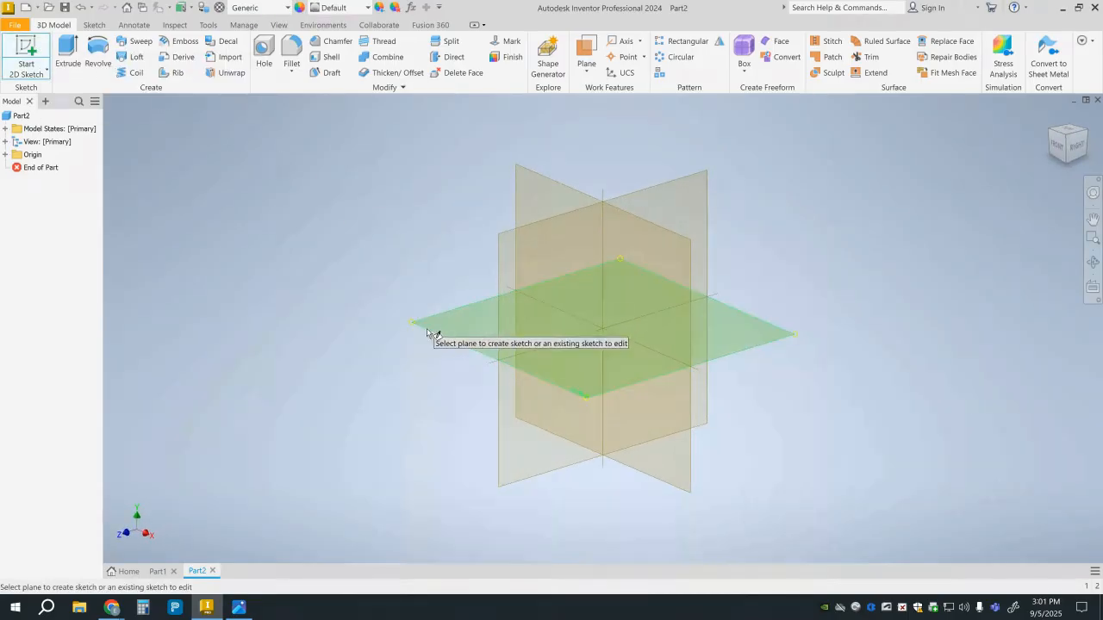
pyautogui.click(436, 338)
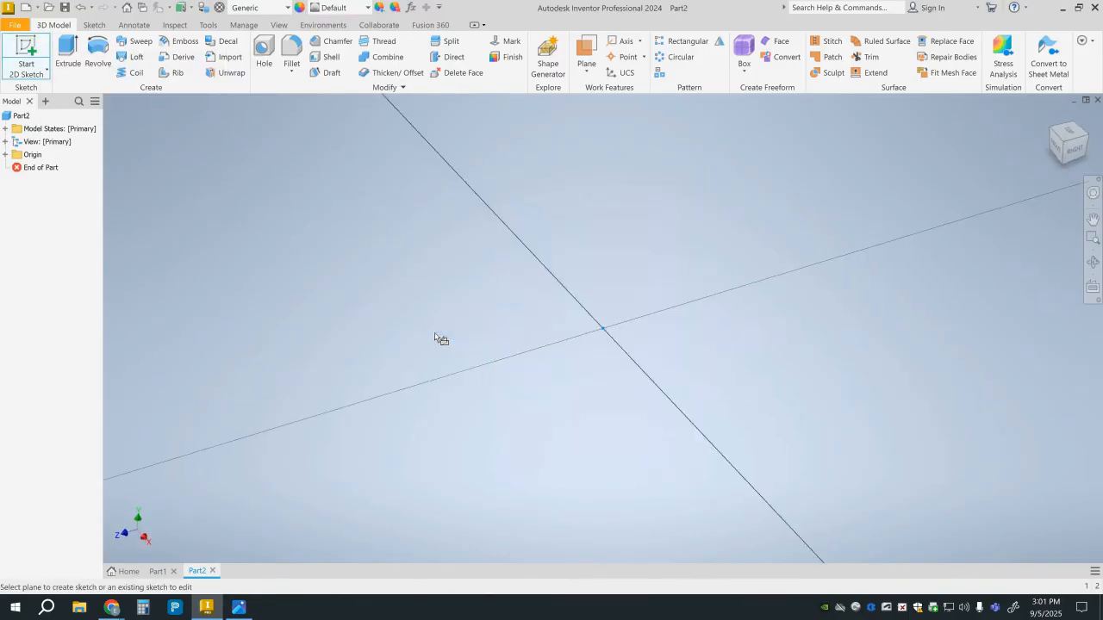
pyautogui.click(1084, 118)
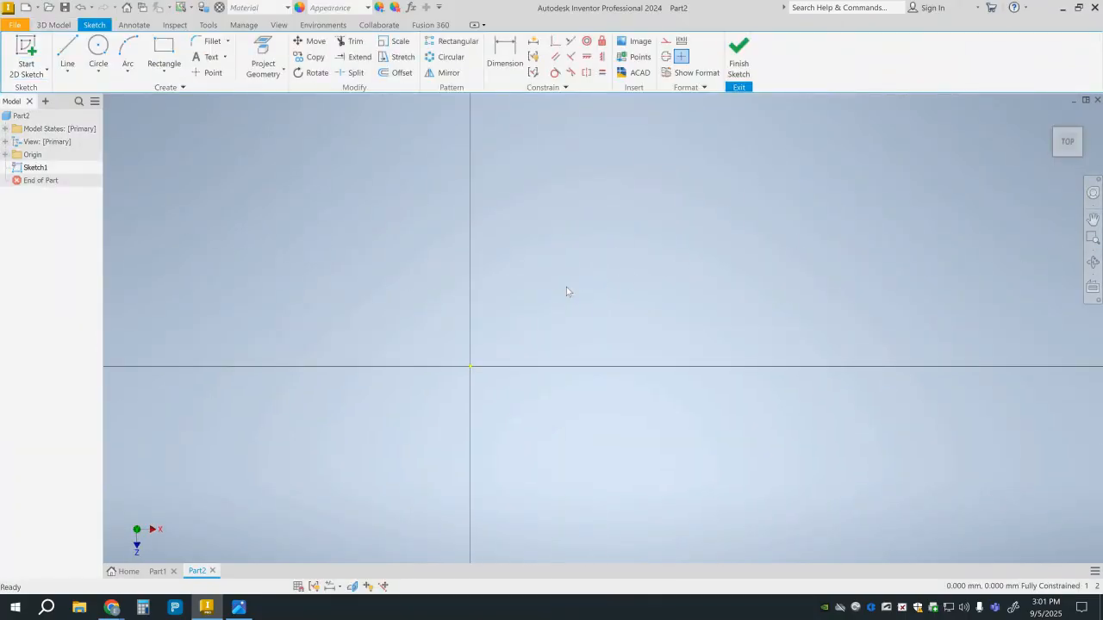
# Sketch a 250 by 175 mm rectangle with one corner on the origin and finish the sketch.
pyautogui.click(172, 53)
pyautogui.click(470, 367)
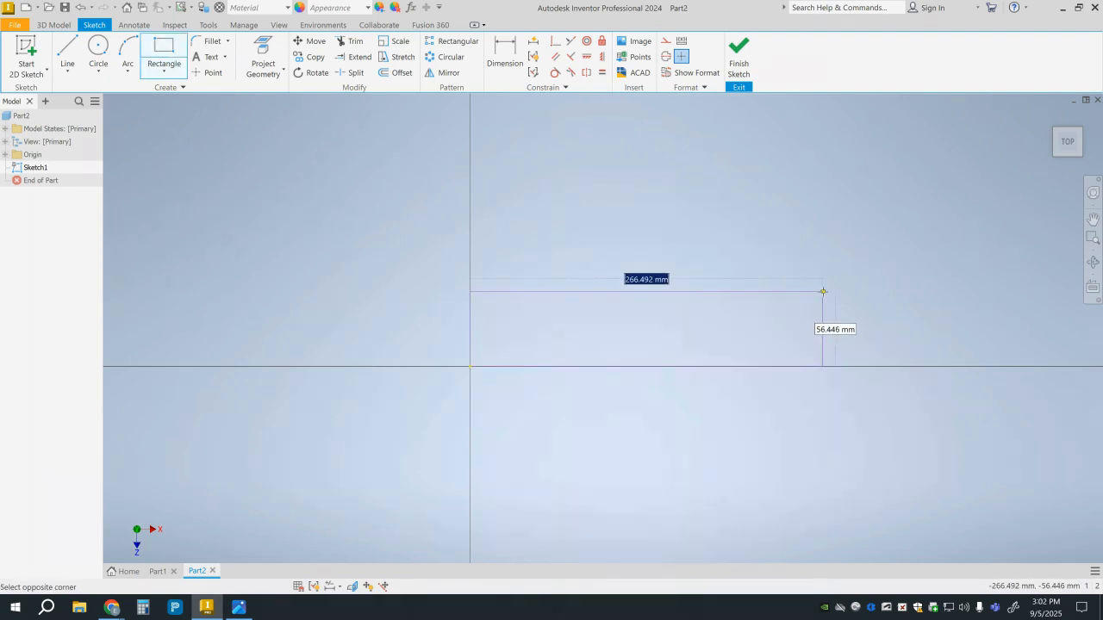
pyautogui.write('250')
pyautogui.press('Tab')
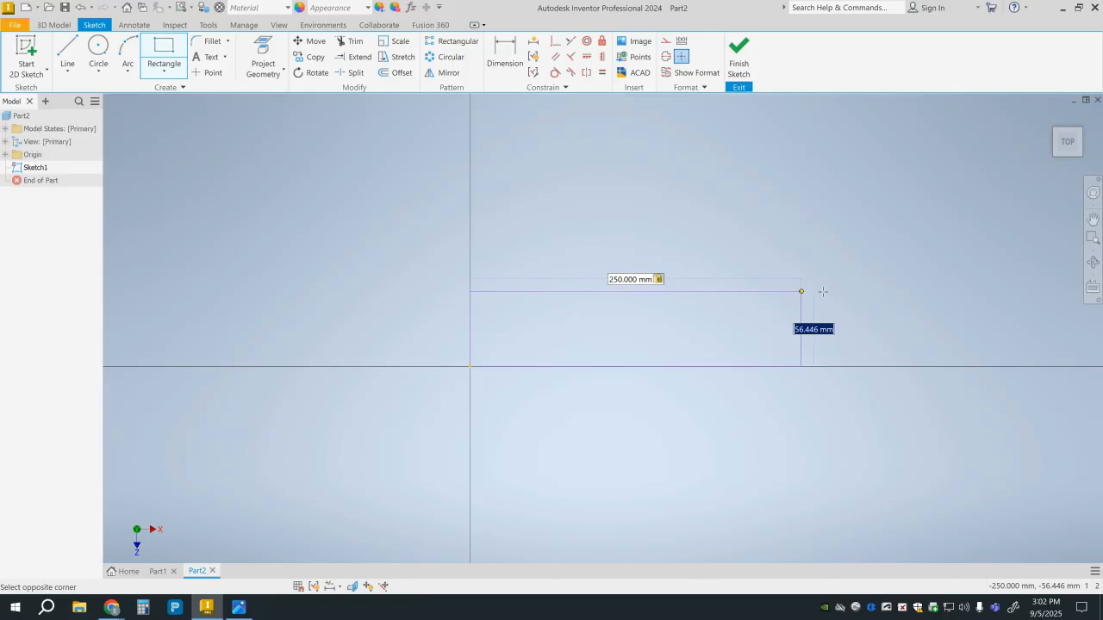
pyautogui.write('175')
pyautogui.press('Tab')
pyautogui.press('Return')
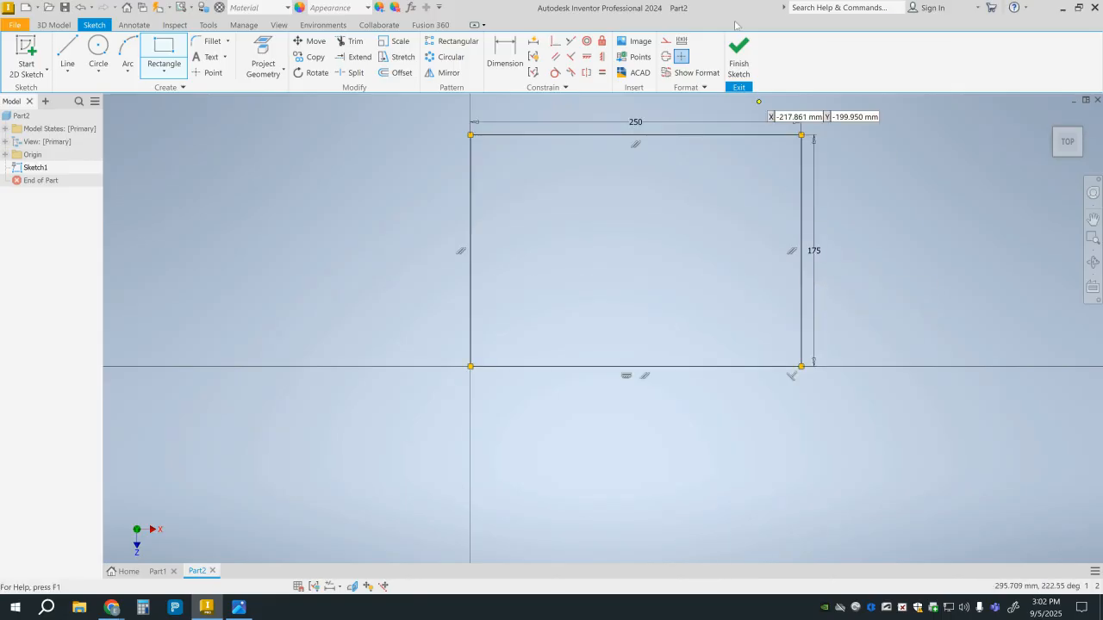
pyautogui.click(740, 62)
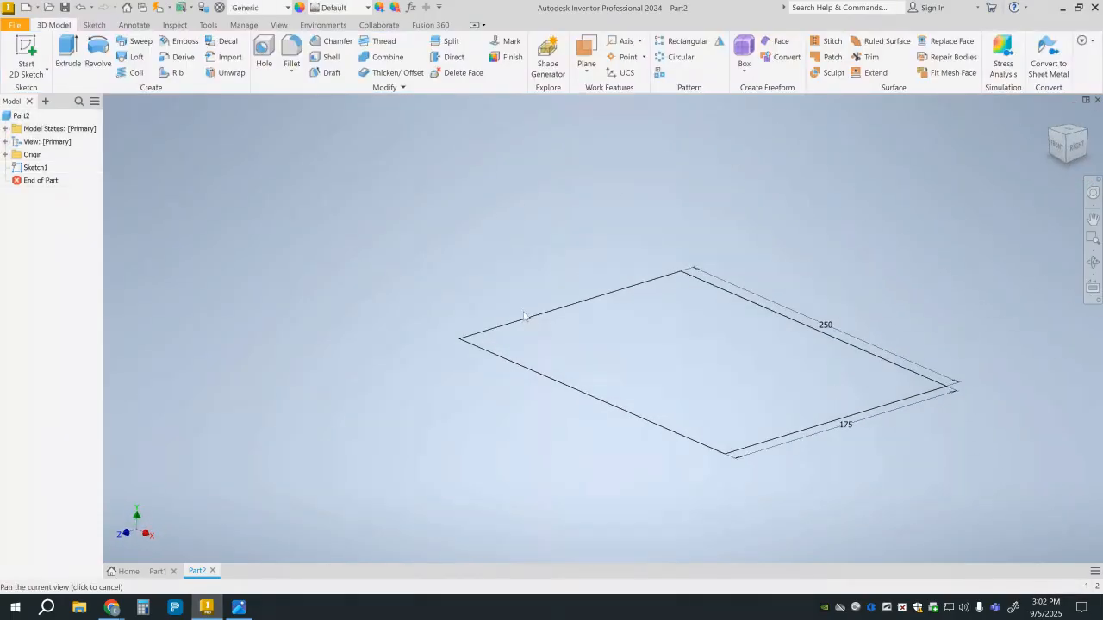
# Extrude the rectangle upward 120 mm into a solid block.
pyautogui.click(71, 62)
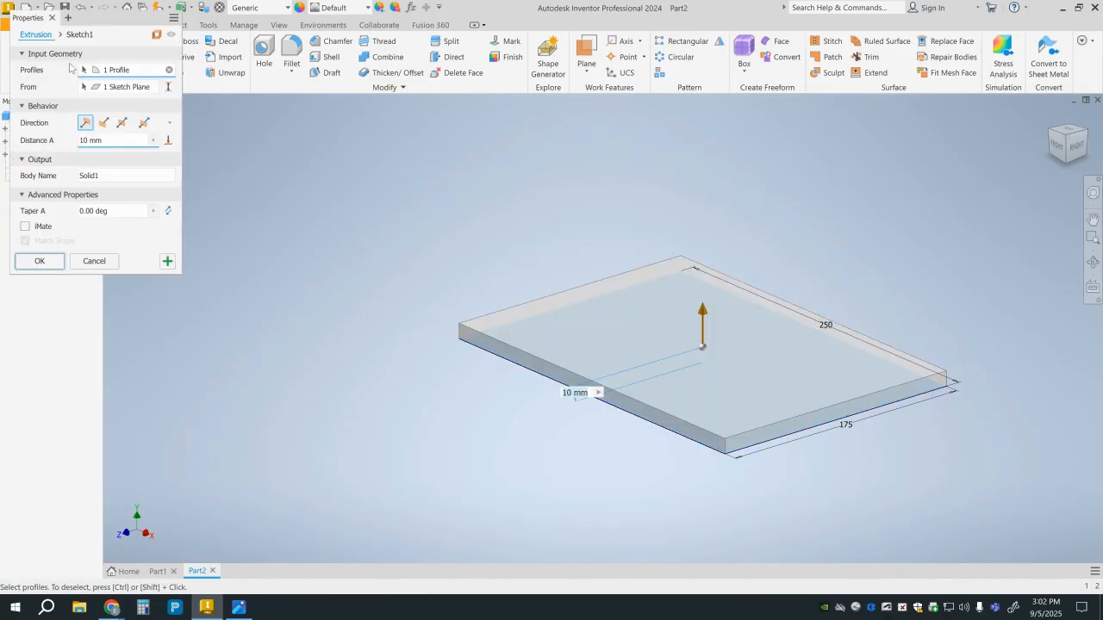
pyautogui.doubleClick(133, 140)
pyautogui.write('120')
pyautogui.press('Return')
pyautogui.moveTo(249, 234); pyautogui.dragTo(212, 277, button='middle')
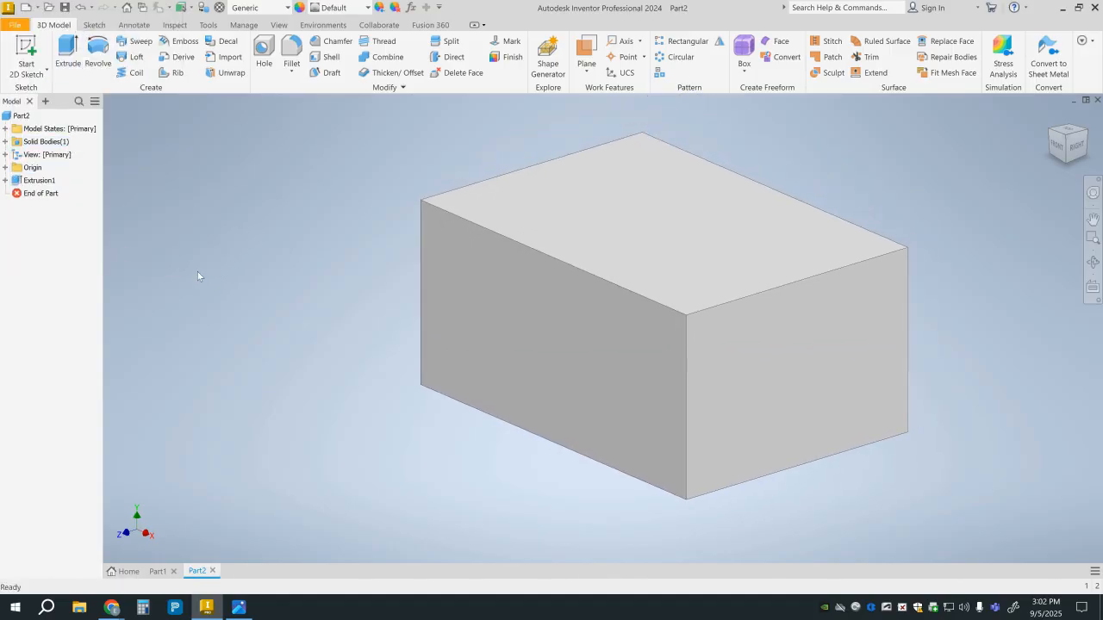
# On the block's front face, sketch a rectangle 20 mm wide and 30 mm high starting on the left vertical edge.
pyautogui.click(26, 52)
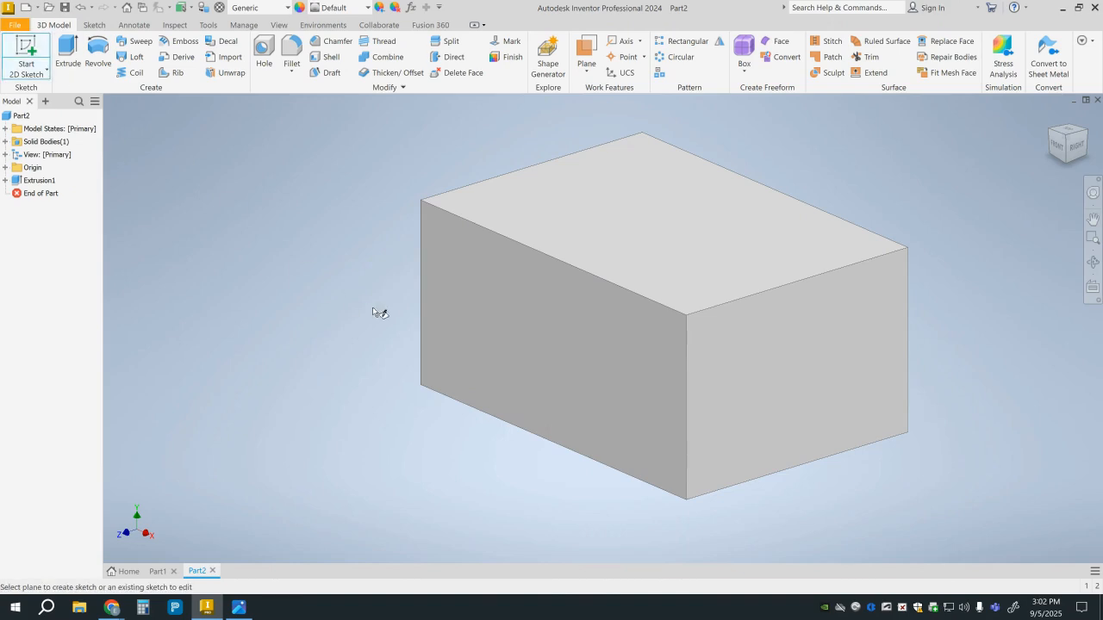
pyautogui.click(493, 317)
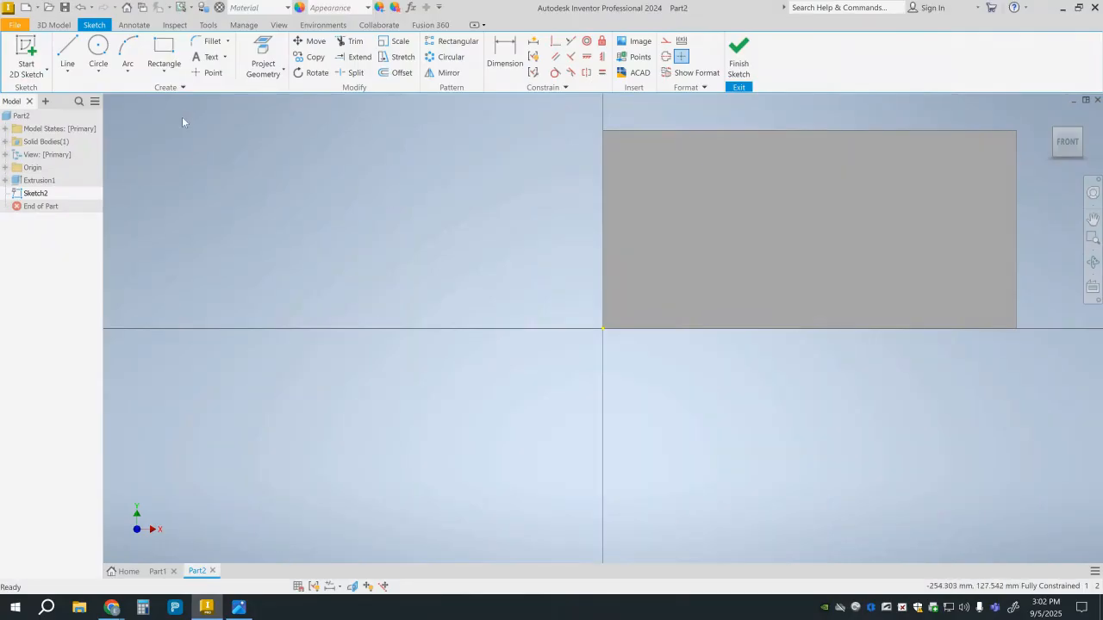
pyautogui.click(164, 56)
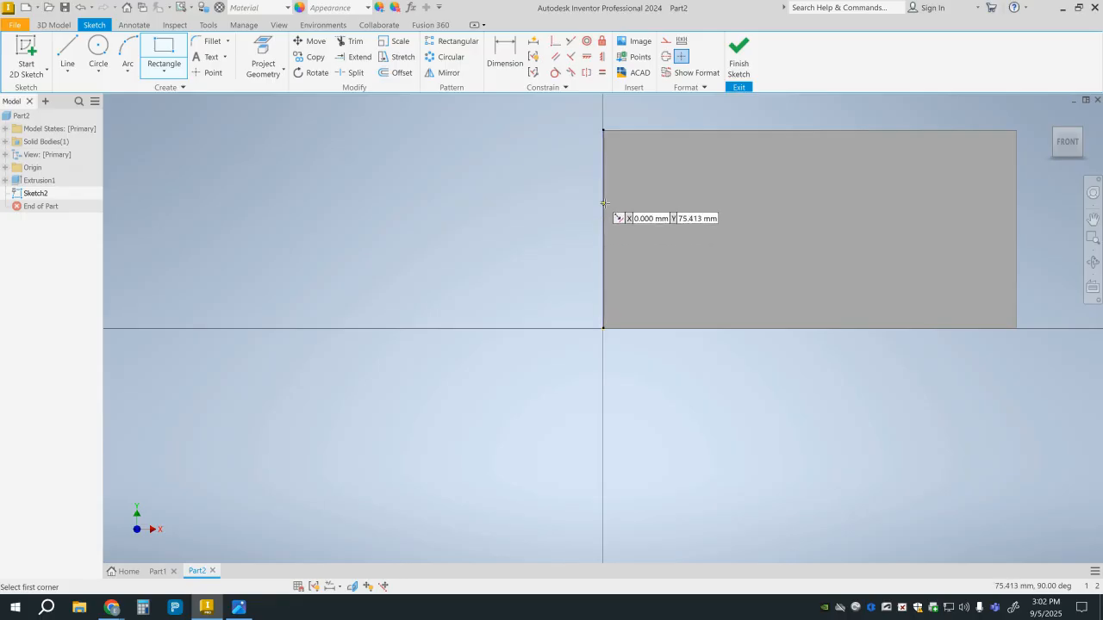
pyautogui.click(603, 199)
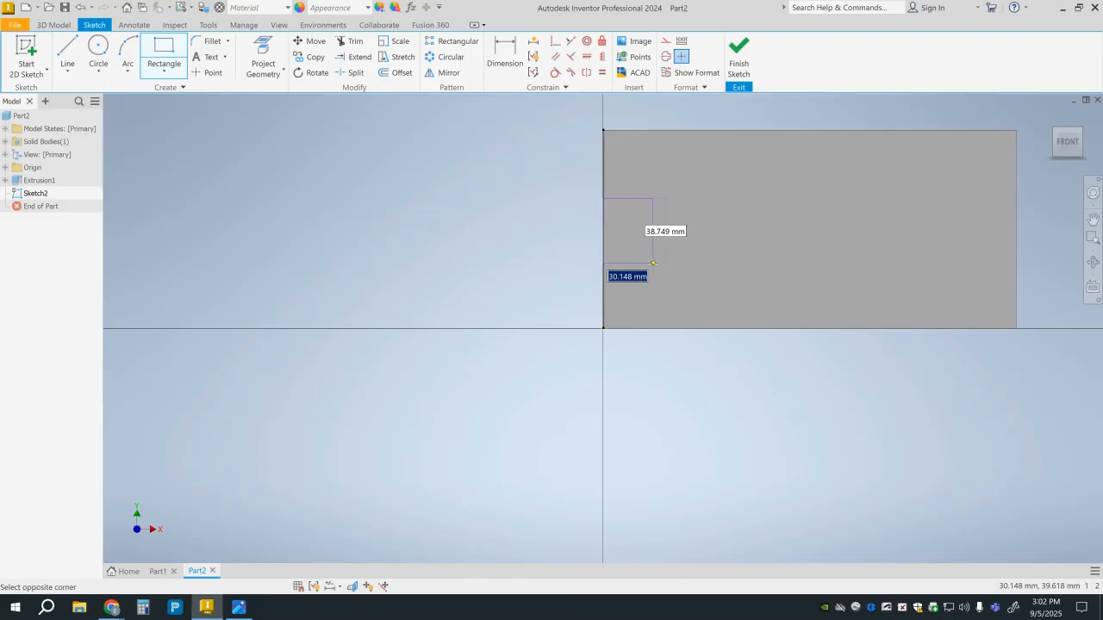
pyautogui.write('20')
pyautogui.press('Tab')
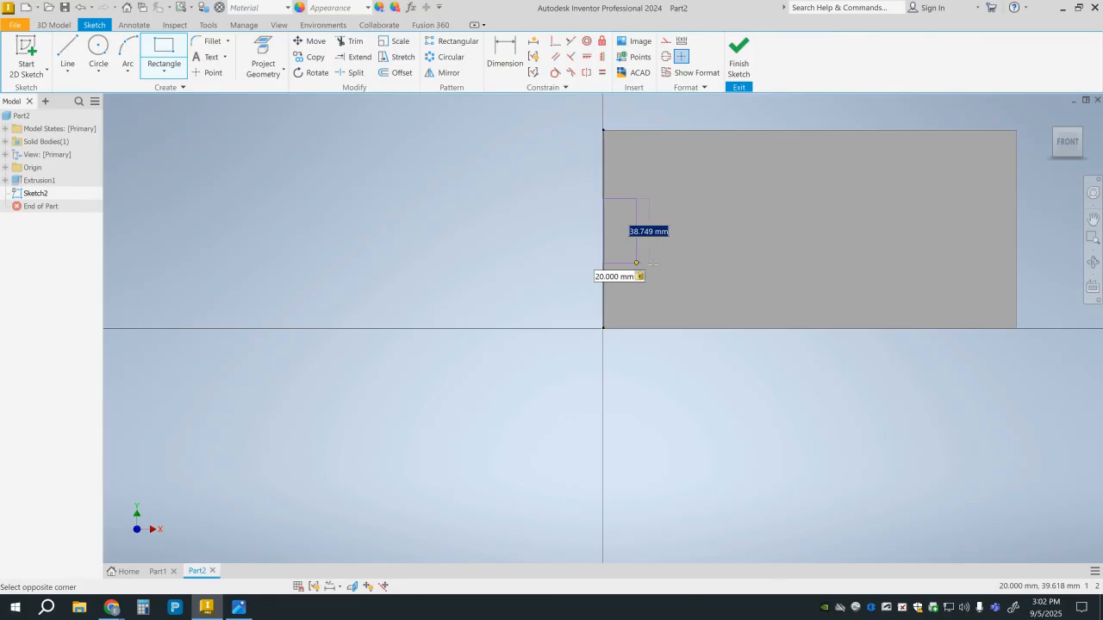
pyautogui.write('30')
pyautogui.press('Return')
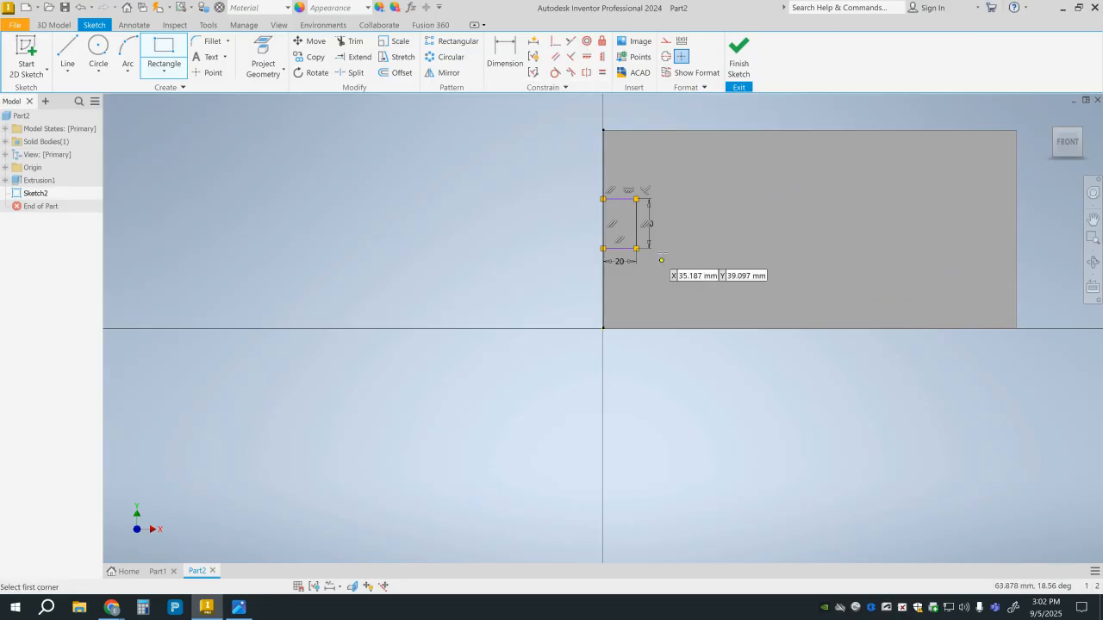
# Dimension the small rectangle's lower edge 35 mm above the block's bottom edge and finish the sketch.
pyautogui.press('d')
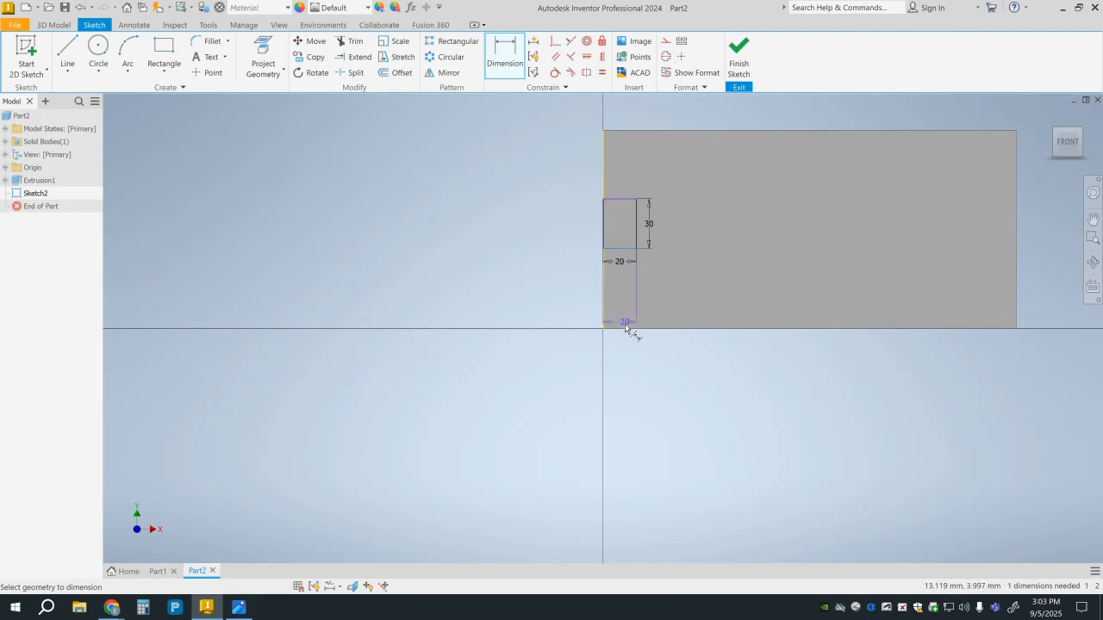
pyautogui.click(625, 330)
pyautogui.click(603, 249)
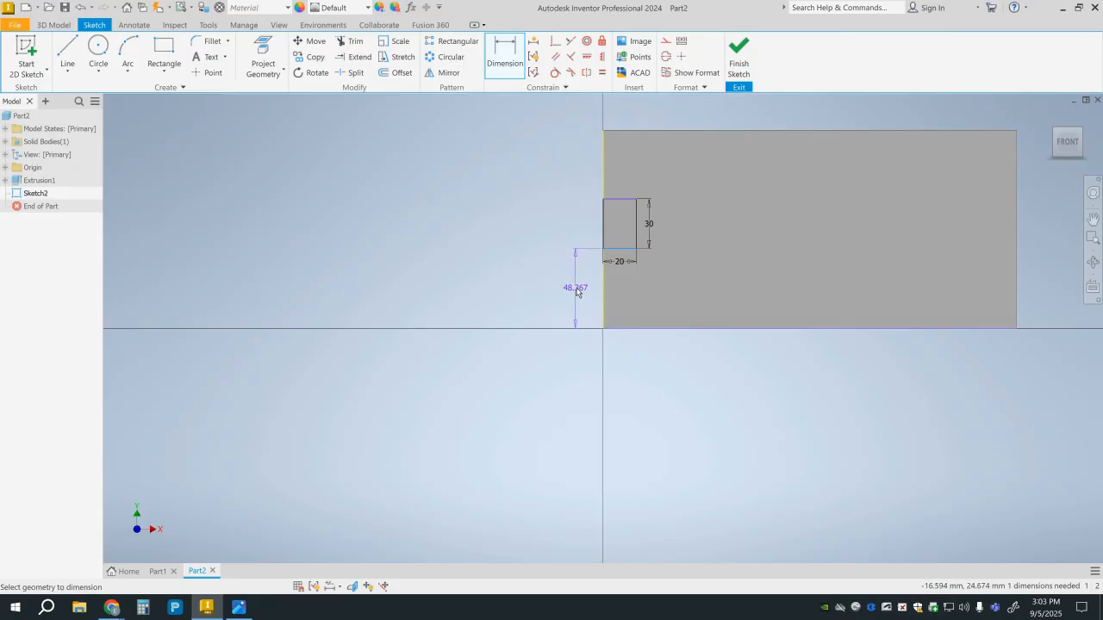
pyautogui.click(586, 295)
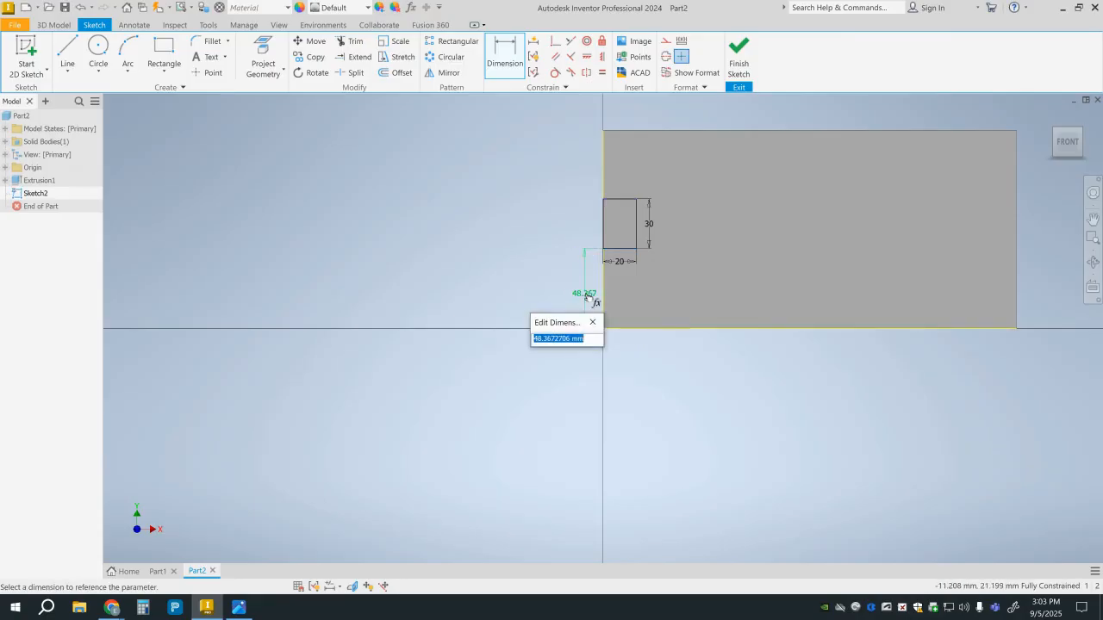
pyautogui.write('35')
pyautogui.press('Return')
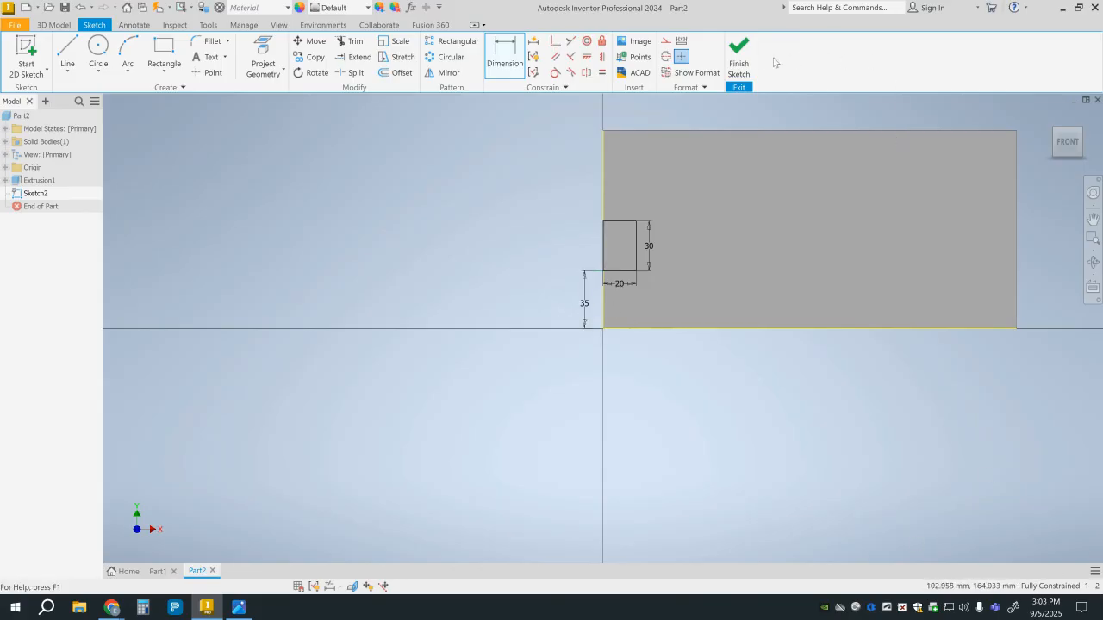
pyautogui.click(738, 57)
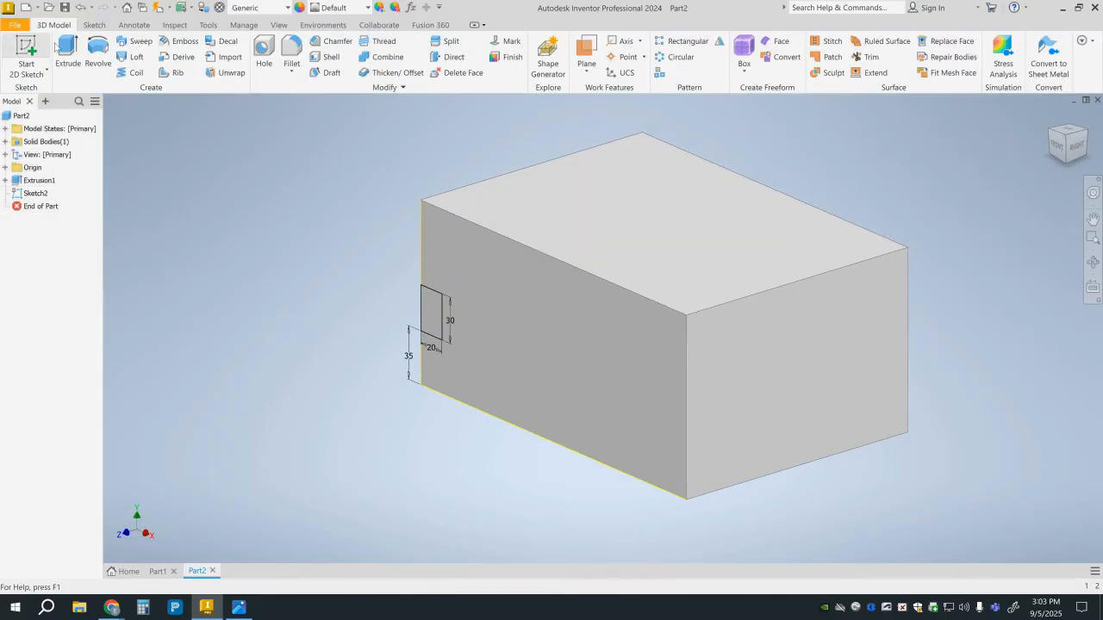
# Cut the small rectangle through the entire block with an Extrude set to Through All.
pyautogui.click(65, 51)
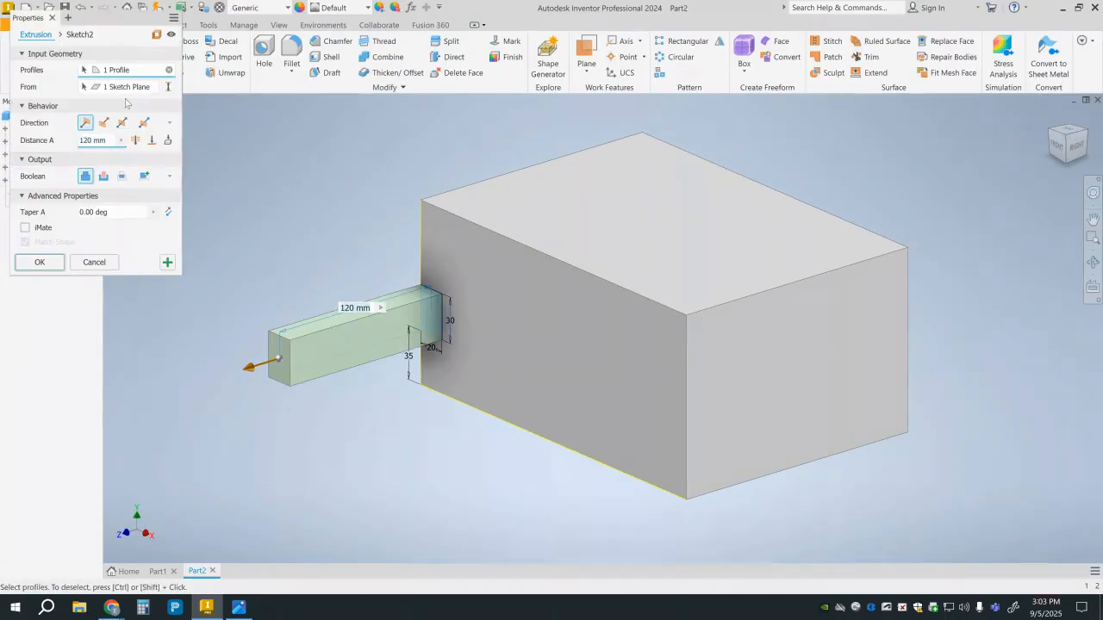
pyautogui.click(104, 176)
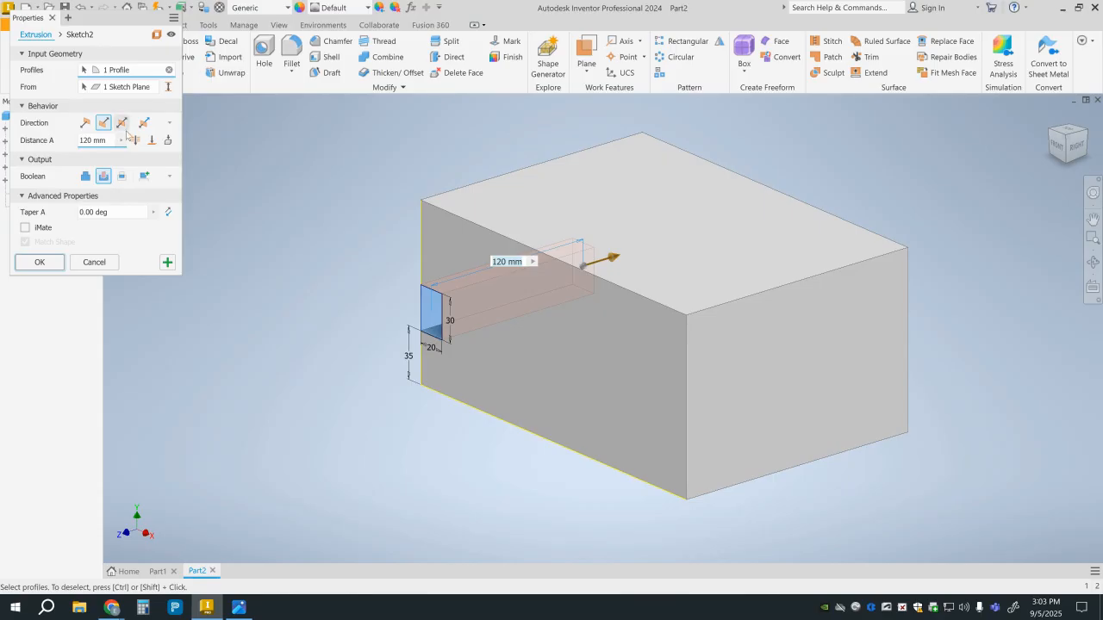
pyautogui.click(136, 141)
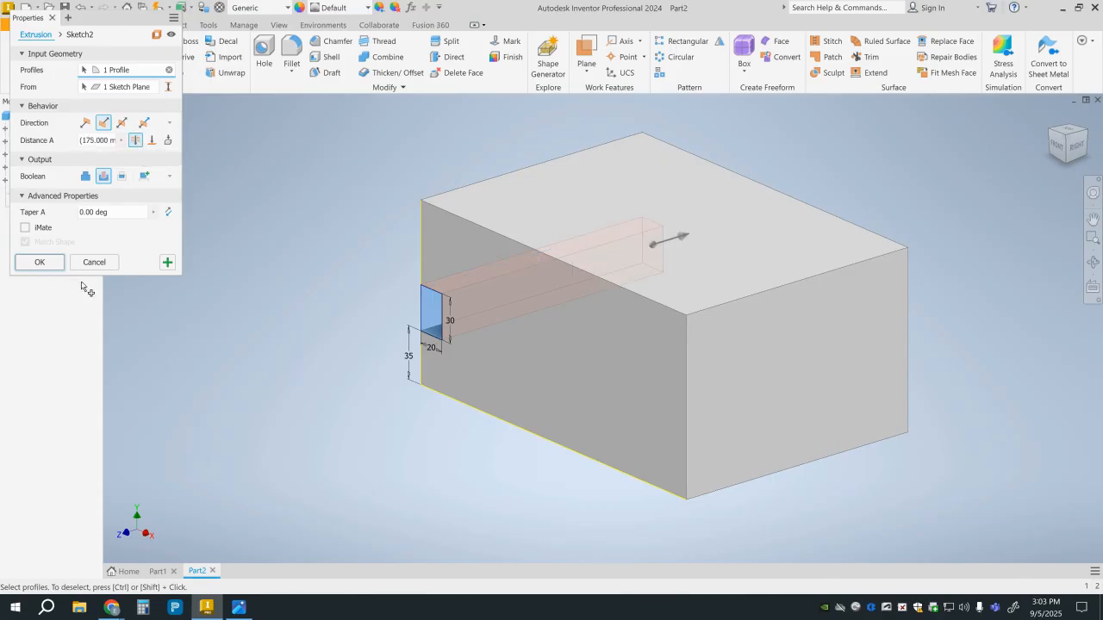
pyautogui.click(39, 263)
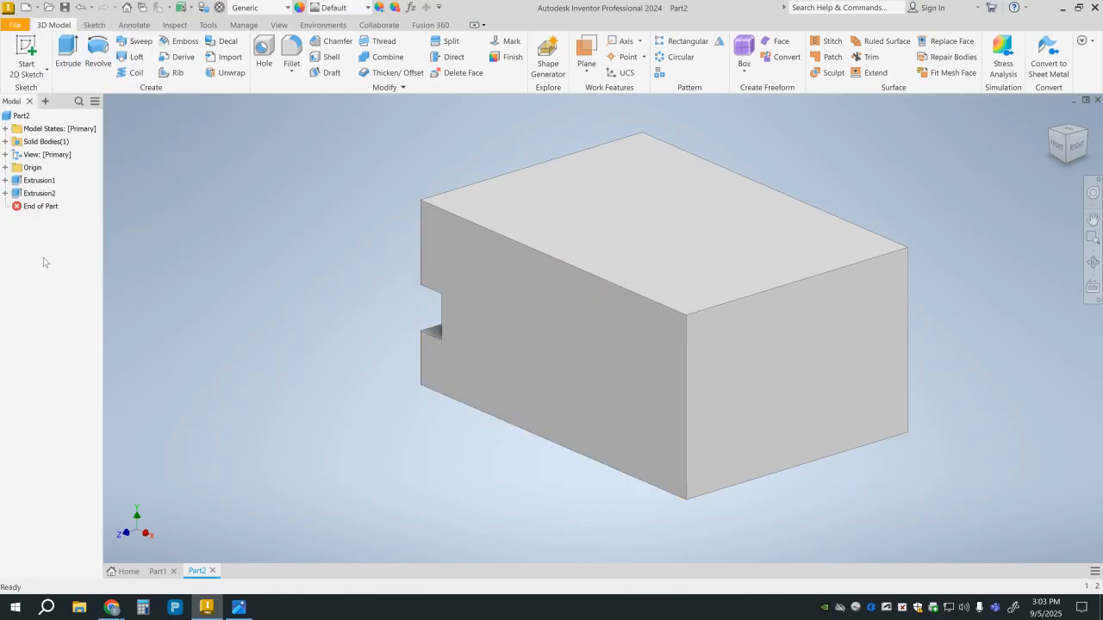
# Start a new sketch on the block's bottom face.
pyautogui.click(1058, 154)
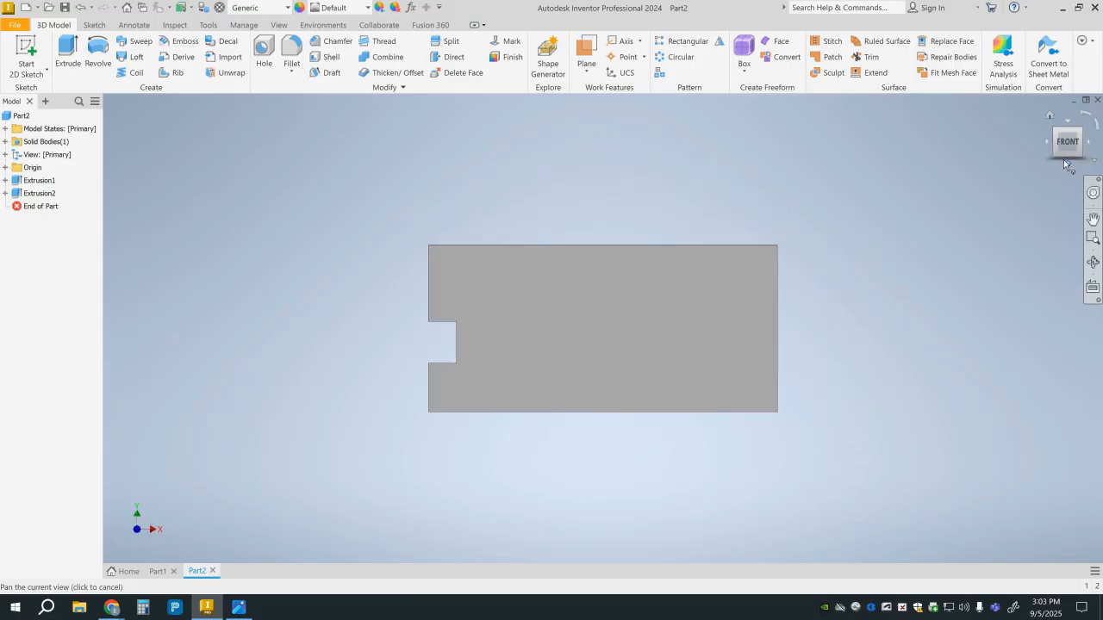
pyautogui.click(1064, 156)
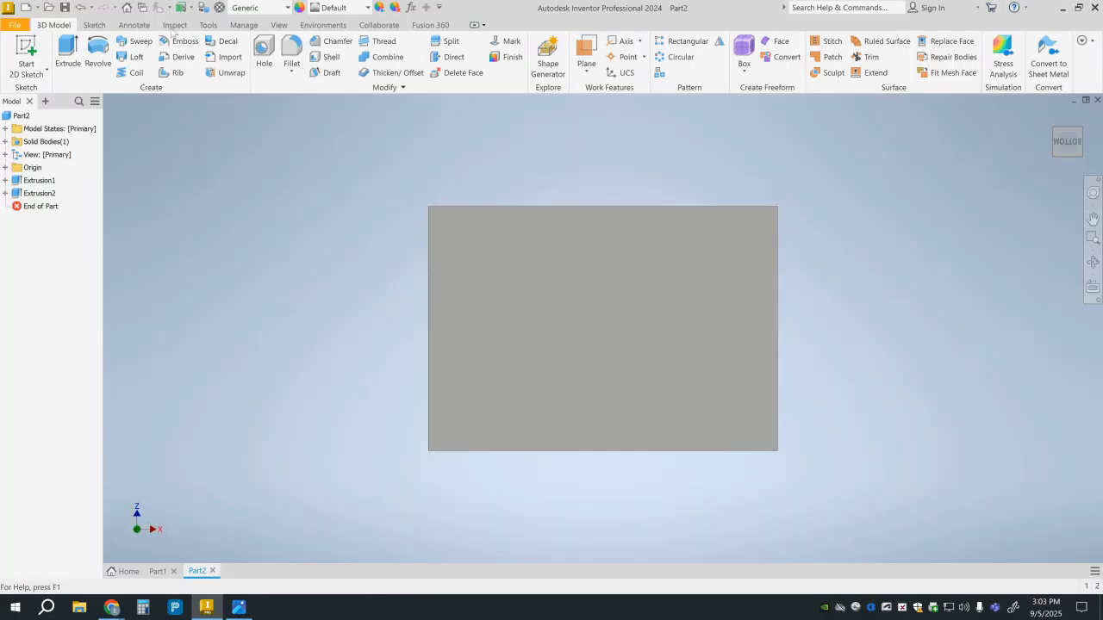
pyautogui.click(27, 51)
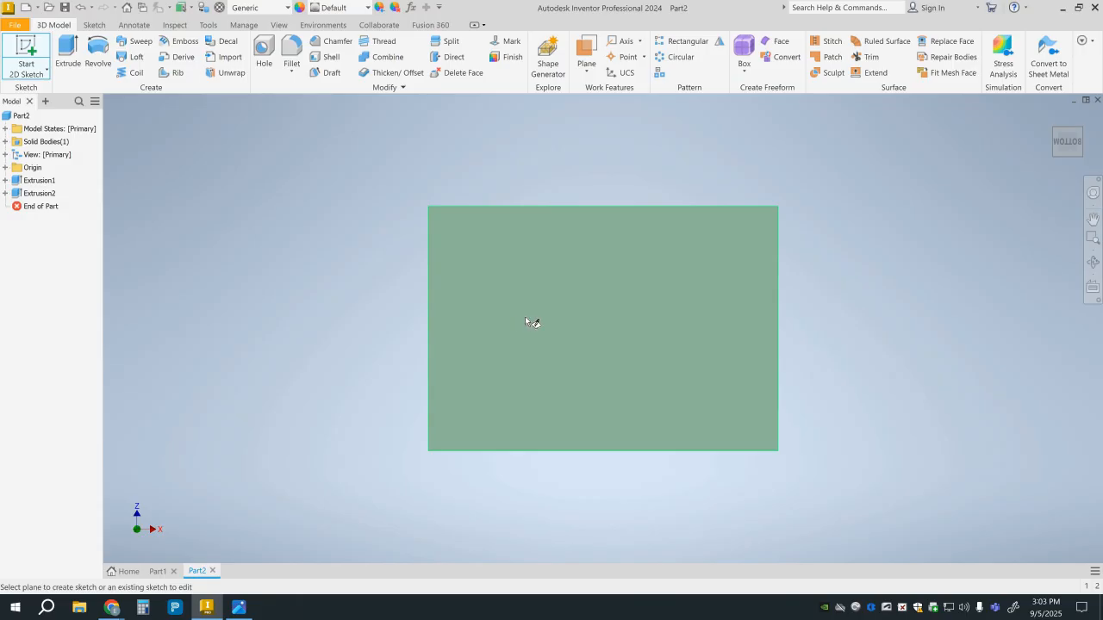
pyautogui.click(525, 317)
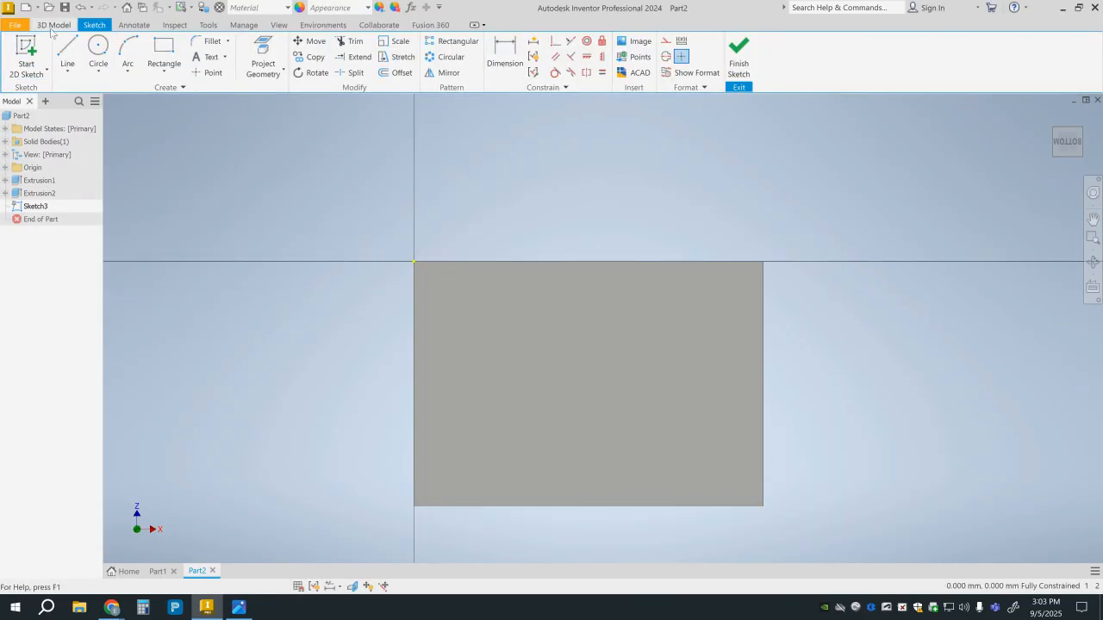
# Draw a 75 mm line along the bottom face's front edge from the origin corner, continuing with a slanted line ending about 26 mm beyond the block's right edge.
pyautogui.click(64, 55)
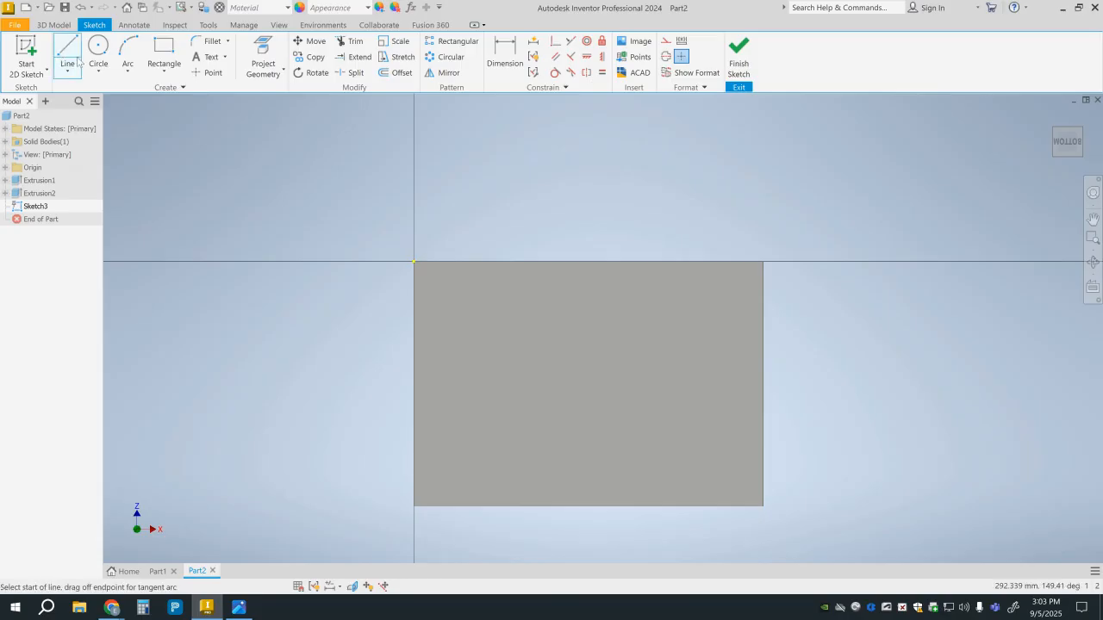
pyautogui.click(414, 261)
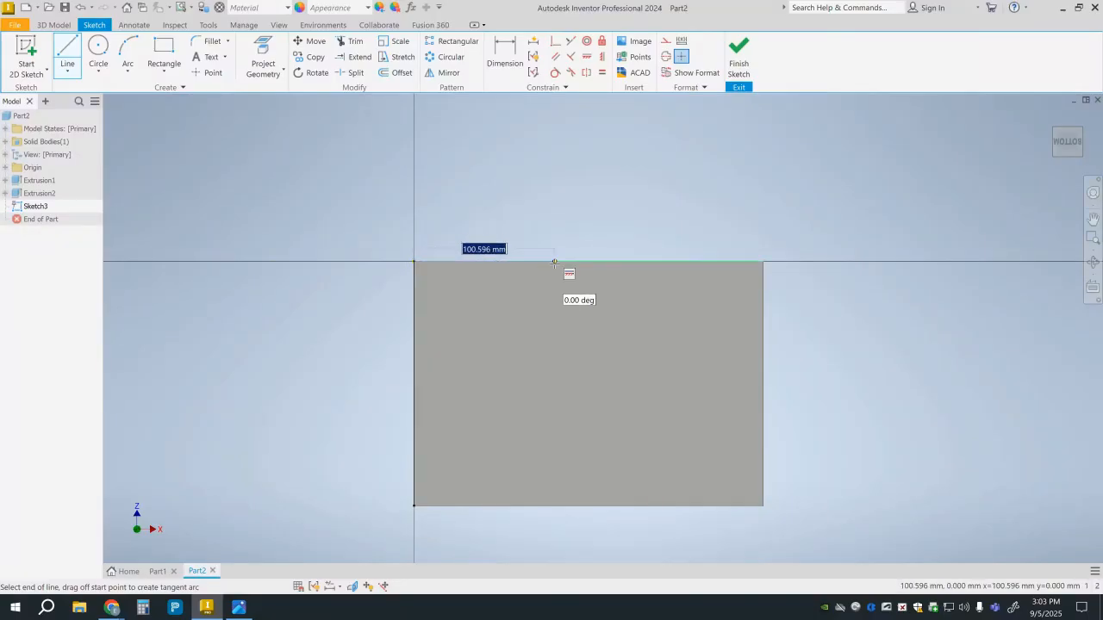
pyautogui.write('75')
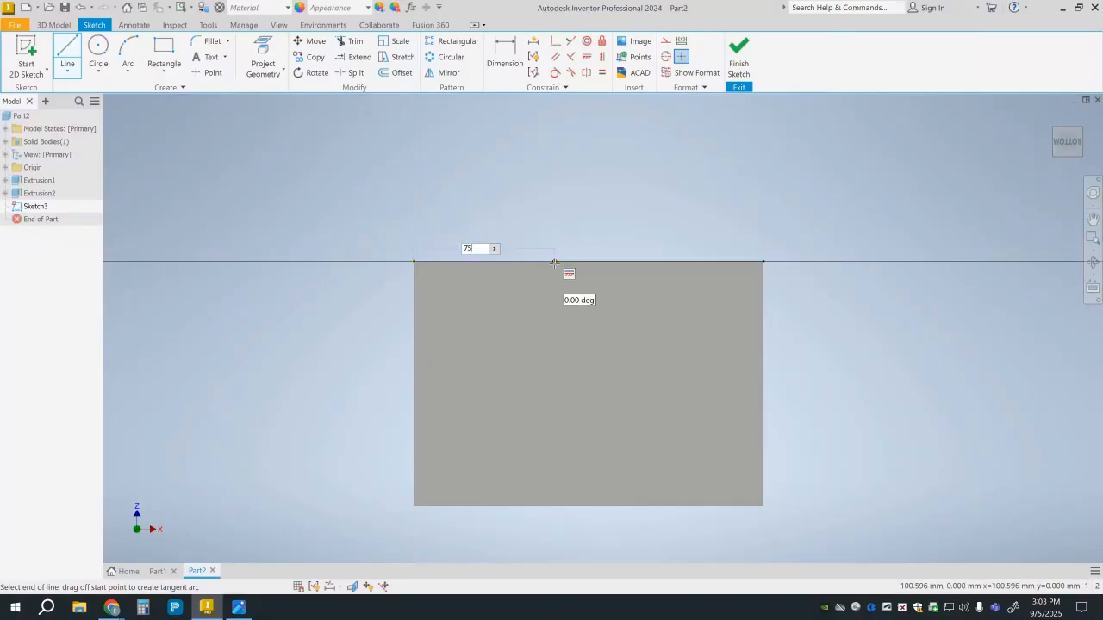
pyautogui.press('Return')
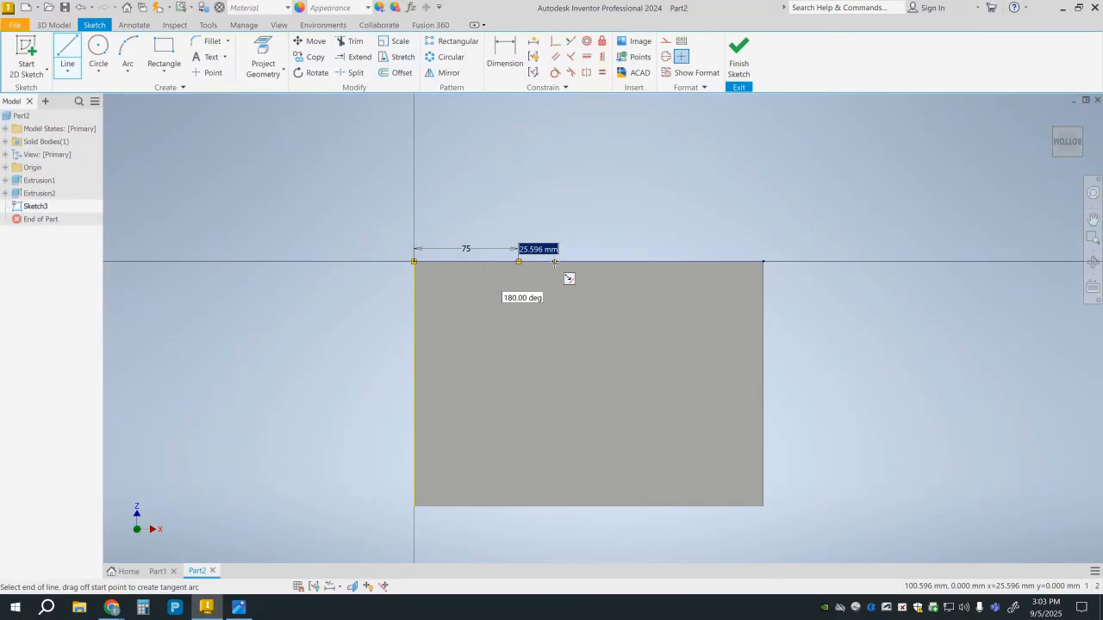
pyautogui.click(798, 383)
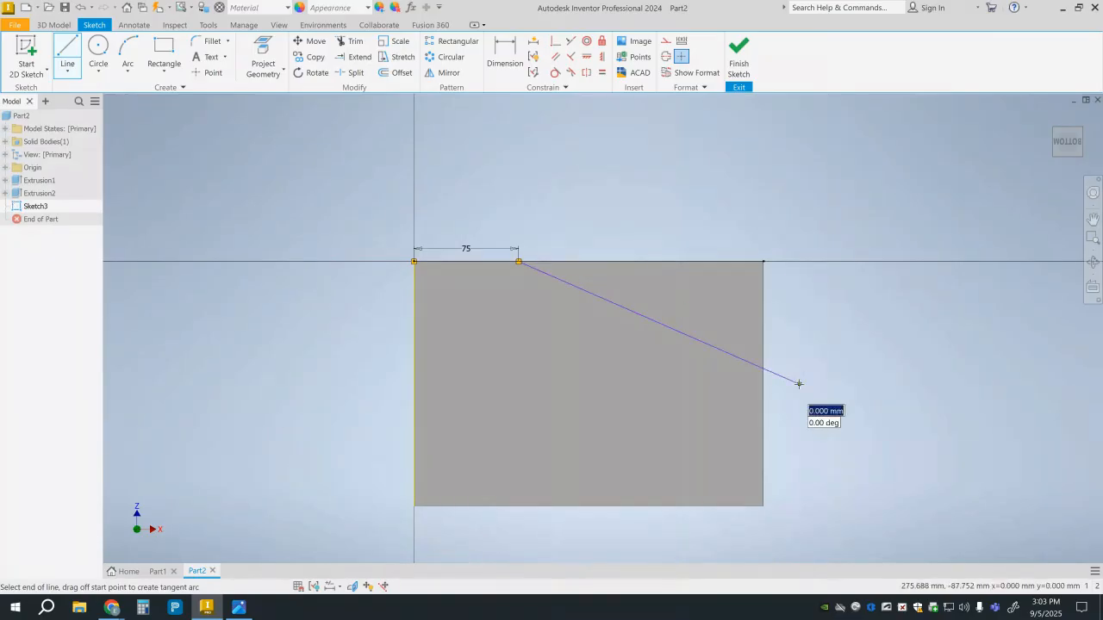
# Dimension the angle between the block's front edge and the slanted line as 30 degrees.
pyautogui.click(497, 67)
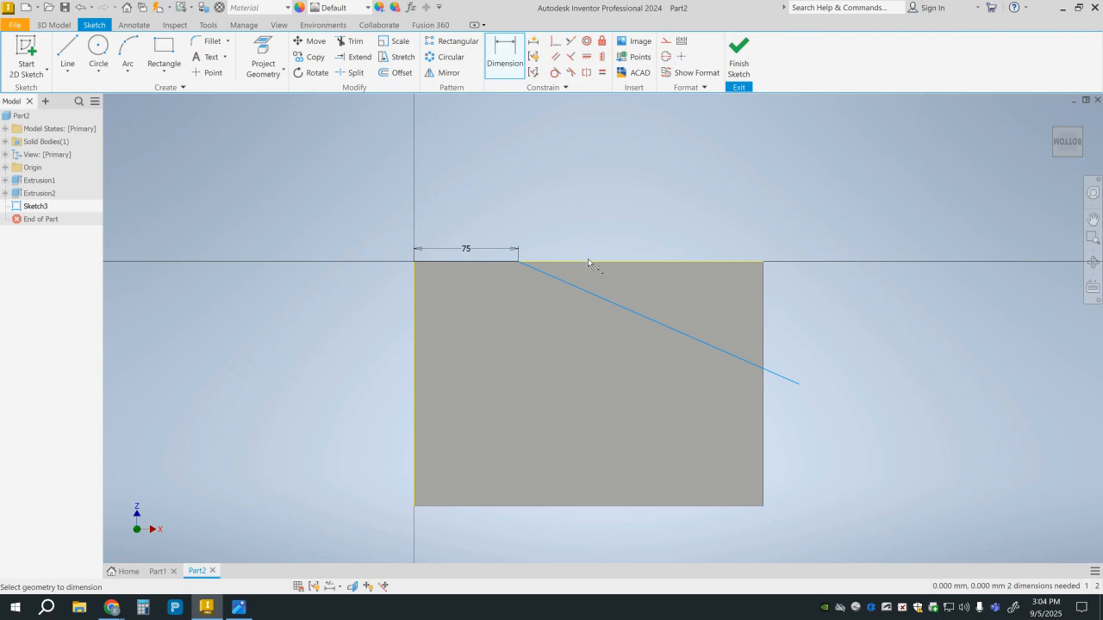
pyautogui.click(622, 263)
pyautogui.click(626, 308)
pyautogui.click(634, 291)
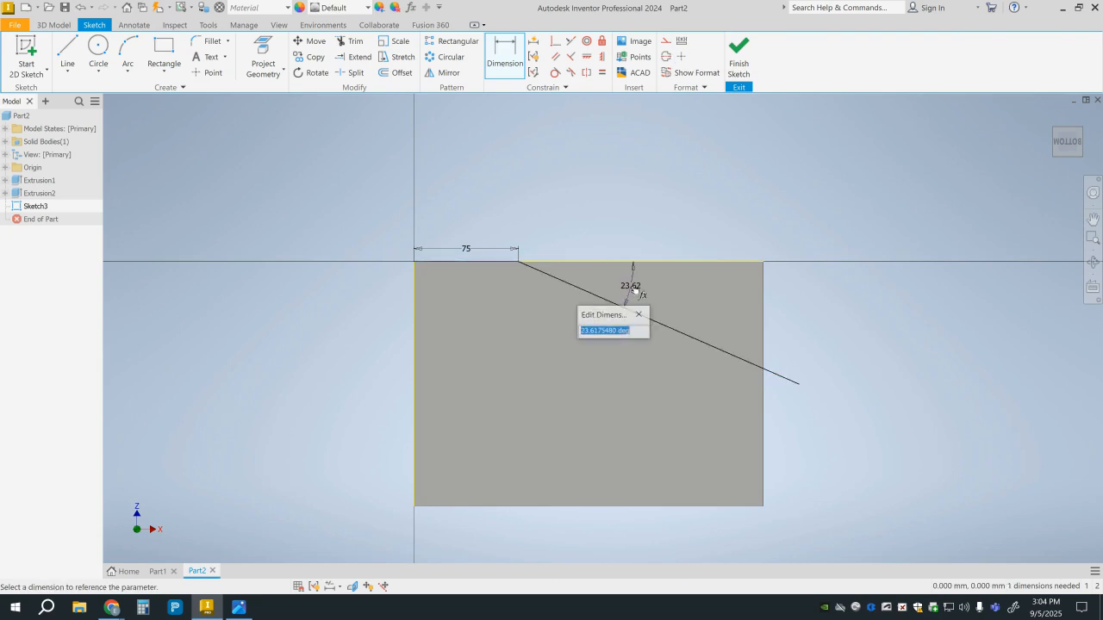
pyautogui.write('30')
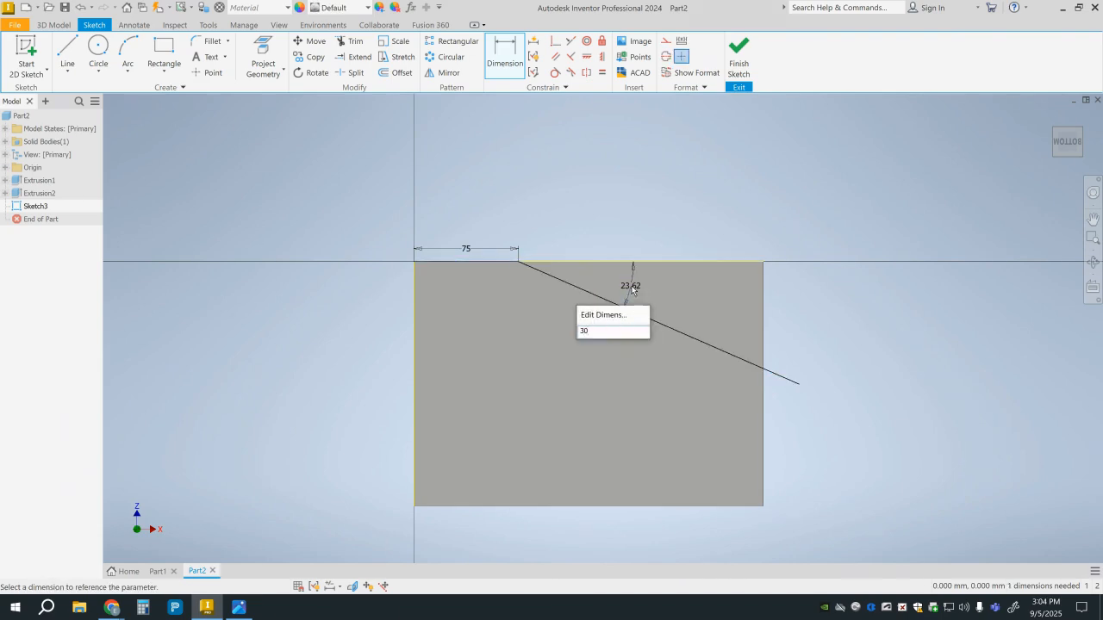
pyautogui.press('Return')
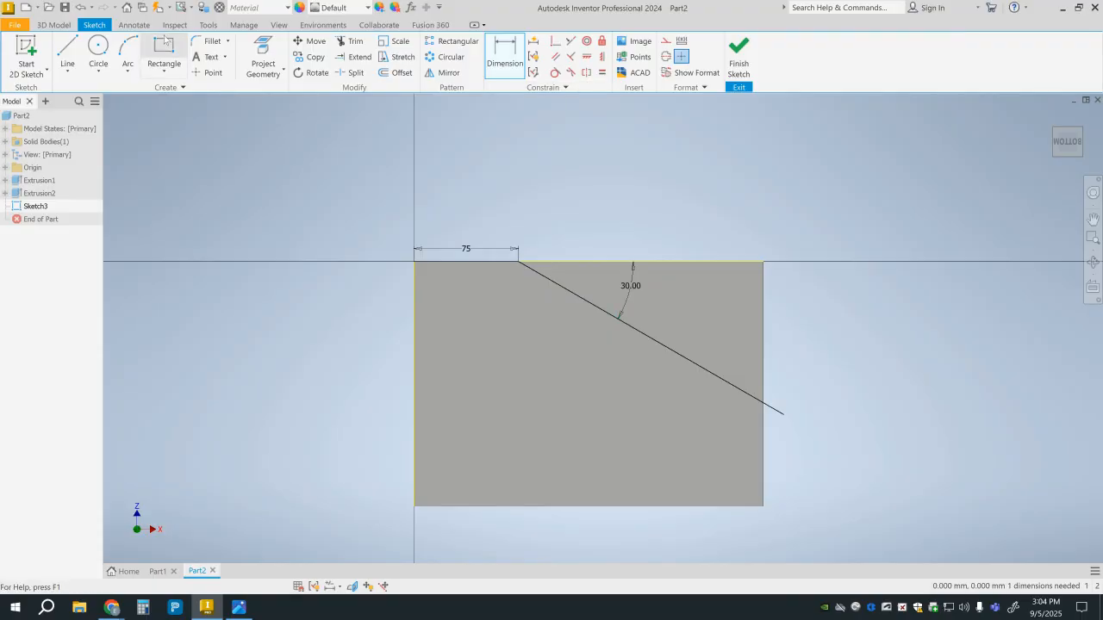
# Draw a line along the front edge from the slanted line's start to the block's right corner.
pyautogui.click(67, 50)
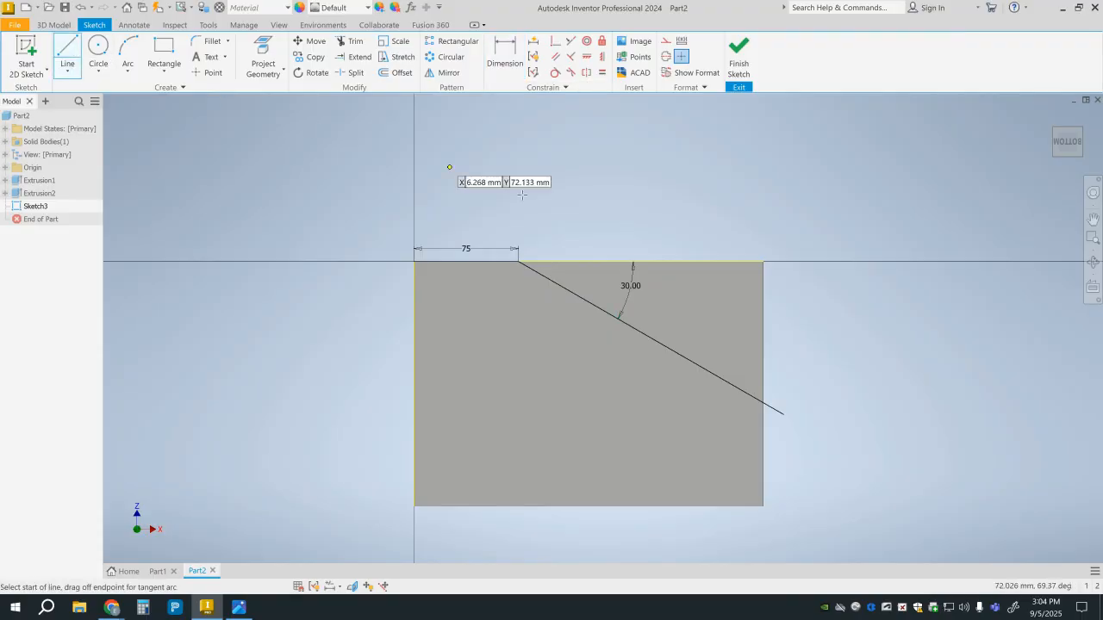
pyautogui.click(520, 262)
pyautogui.click(763, 262)
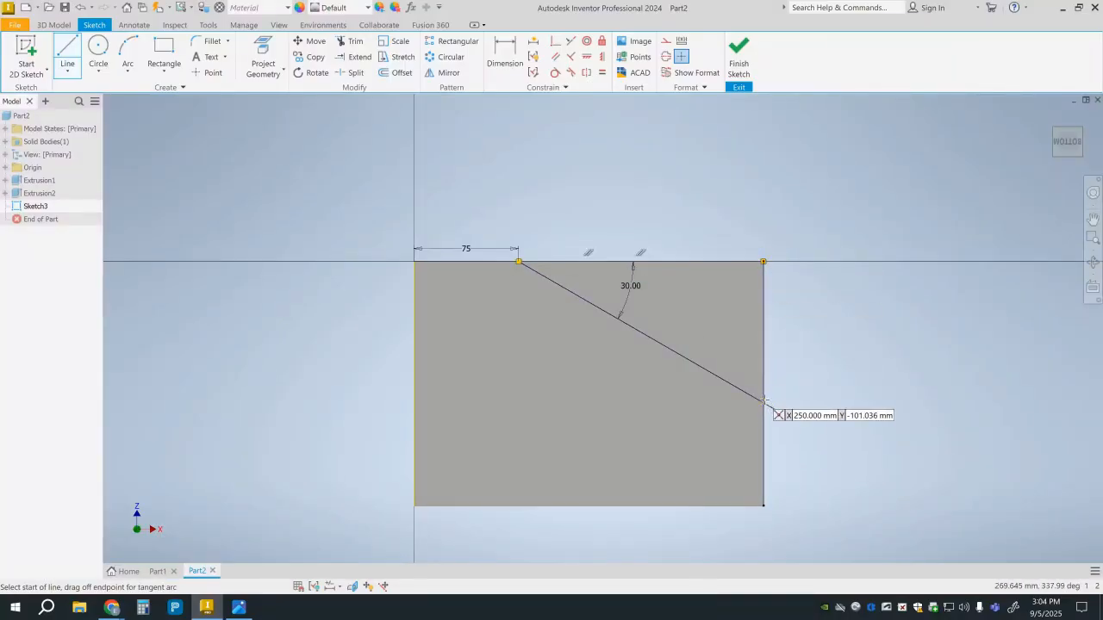
pyautogui.click(783, 412)
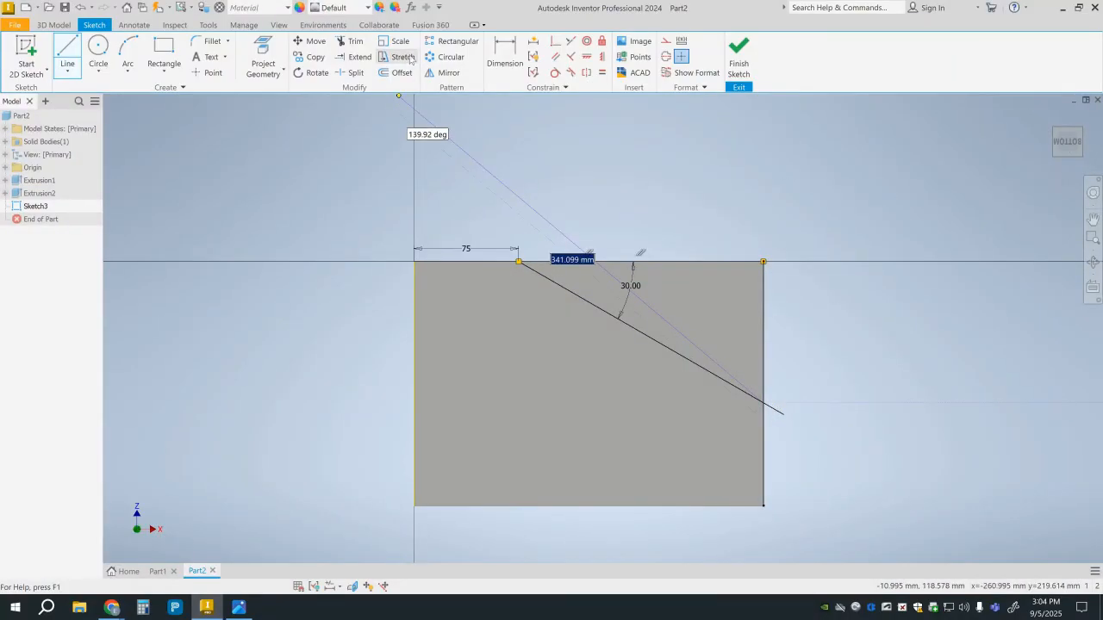
# Try to trim the slanted line's overhang beyond the block's right edge.
pyautogui.click(349, 41)
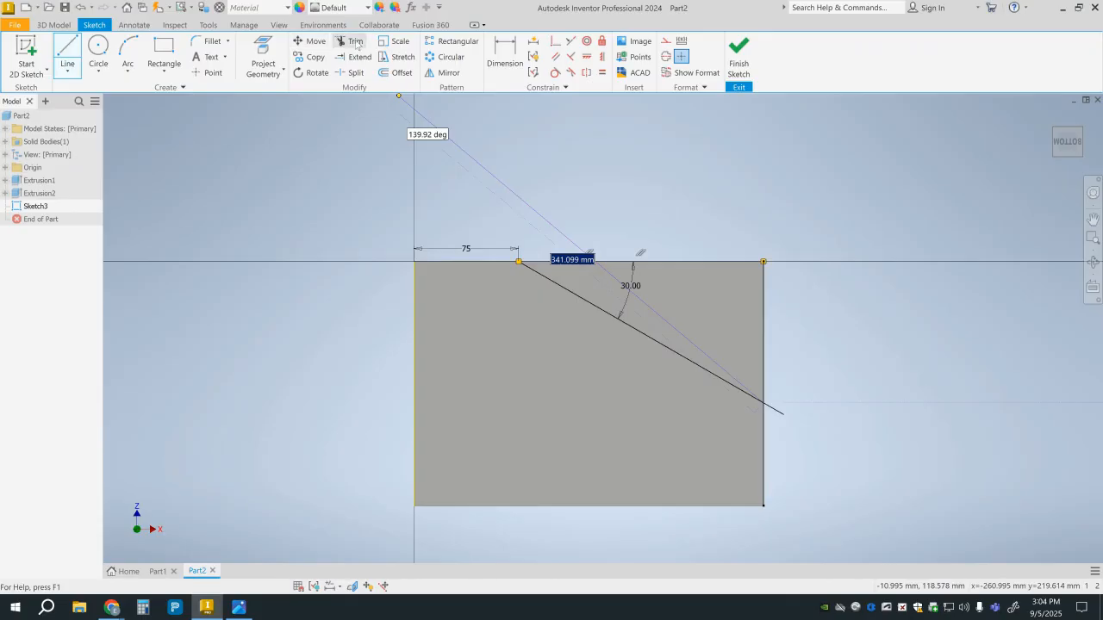
pyautogui.click(782, 415)
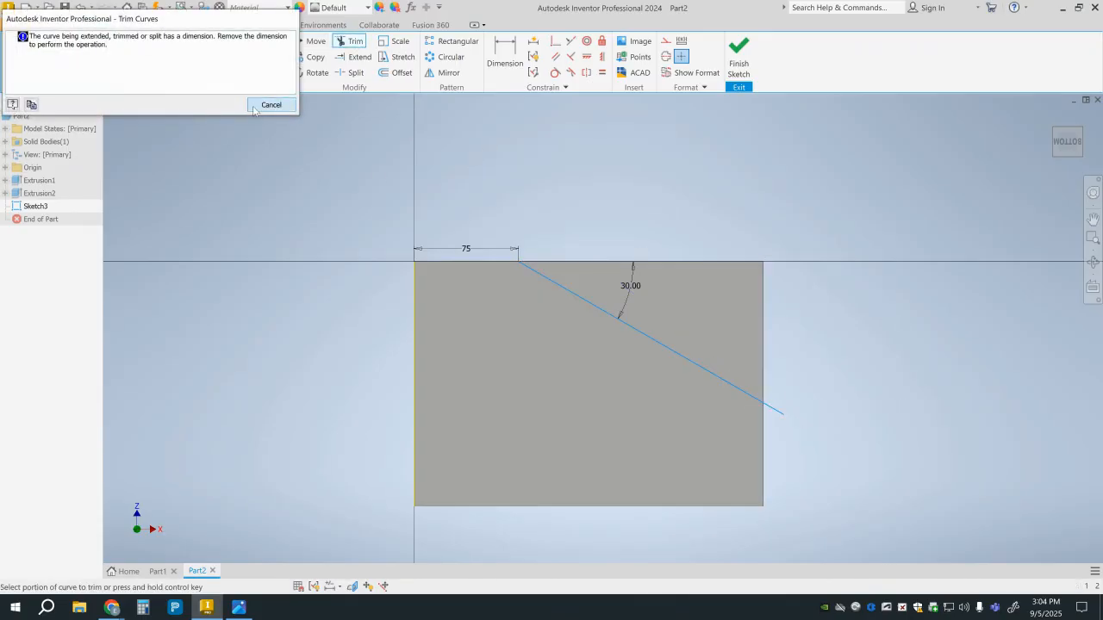
pyautogui.click(270, 105)
# Close the triangle with a line along the right edge from the corner to its intersection with the slanted line.
pyautogui.press('l')
pyautogui.click(763, 261)
pyautogui.click(764, 403)
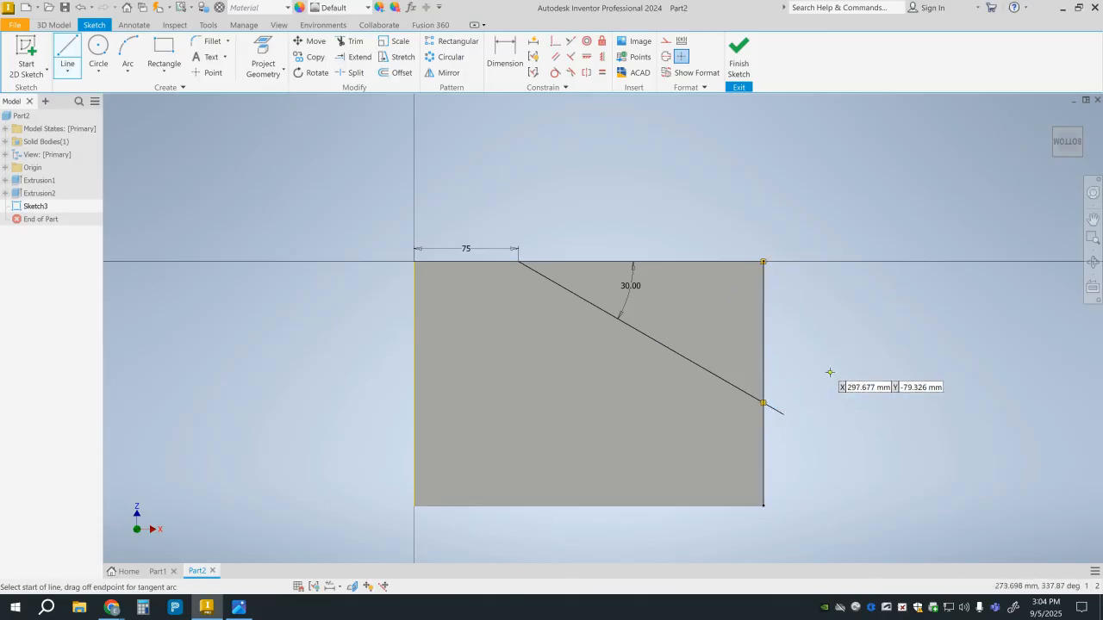
pyautogui.press('Escape')
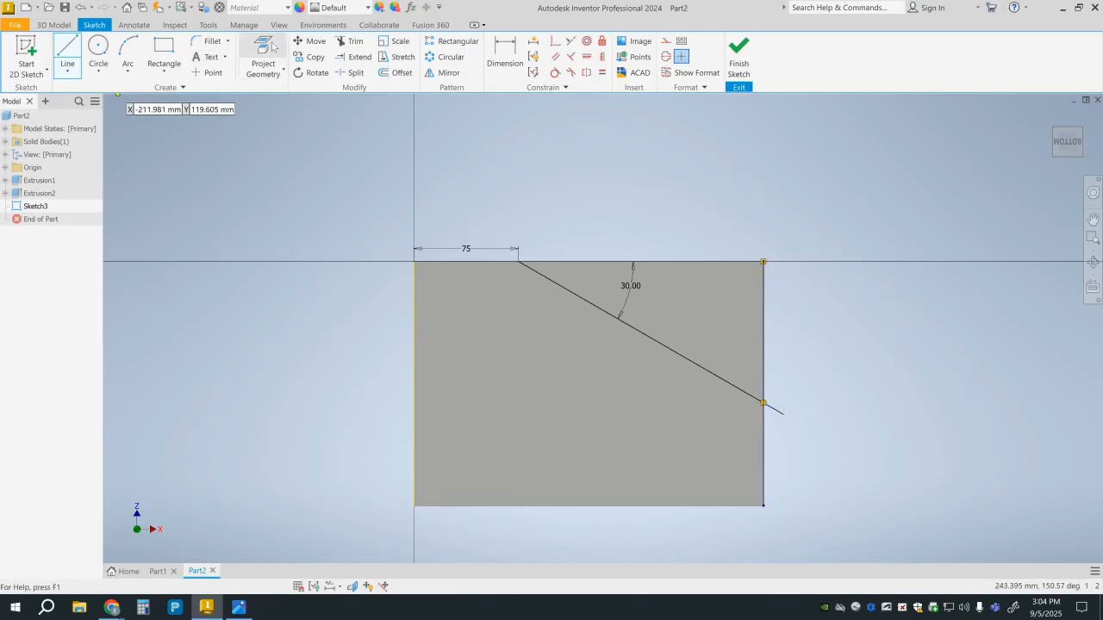
# Trim the slanted line's overhang outside the block and finish the sketch.
pyautogui.click(350, 41)
pyautogui.click(771, 408)
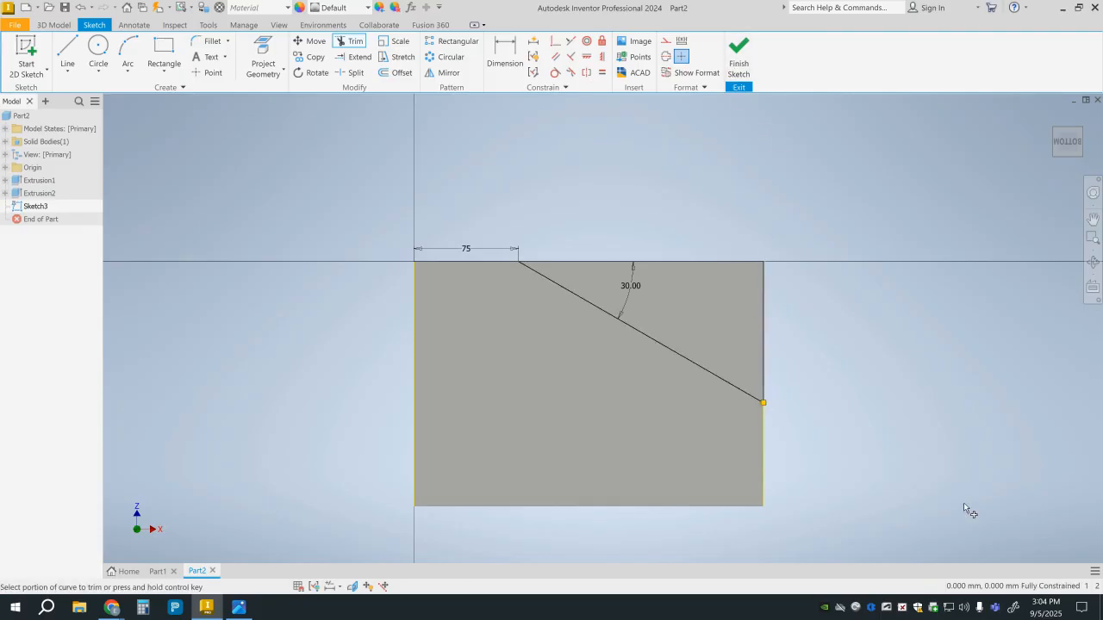
pyautogui.click(733, 53)
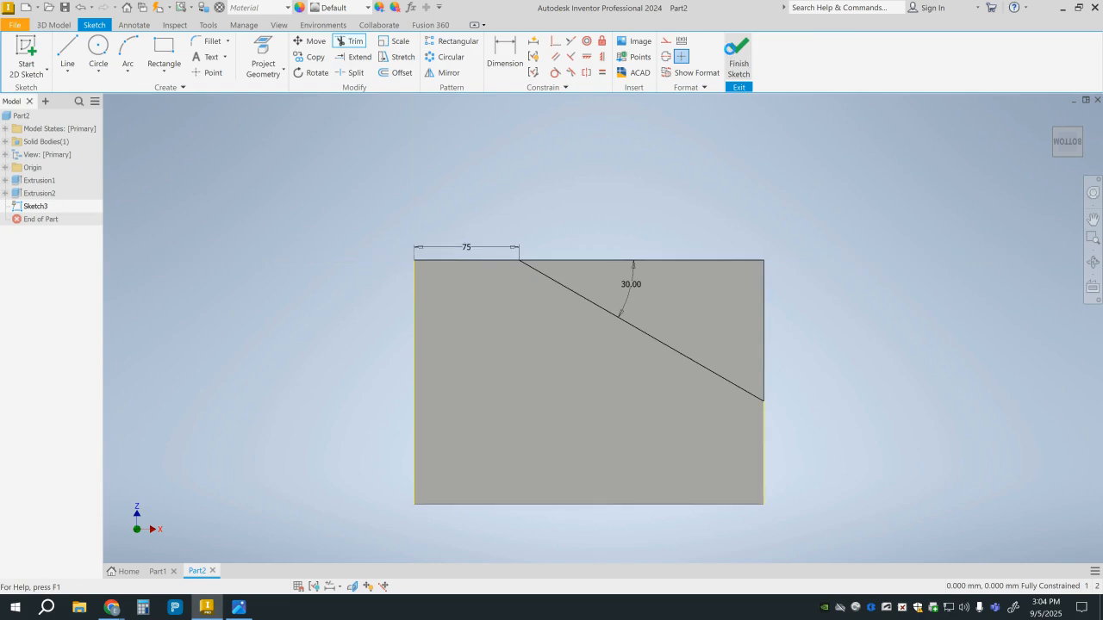
# Cut the triangular corner profile through the entire block with an Extrude set to Through All.
pyautogui.press('e')
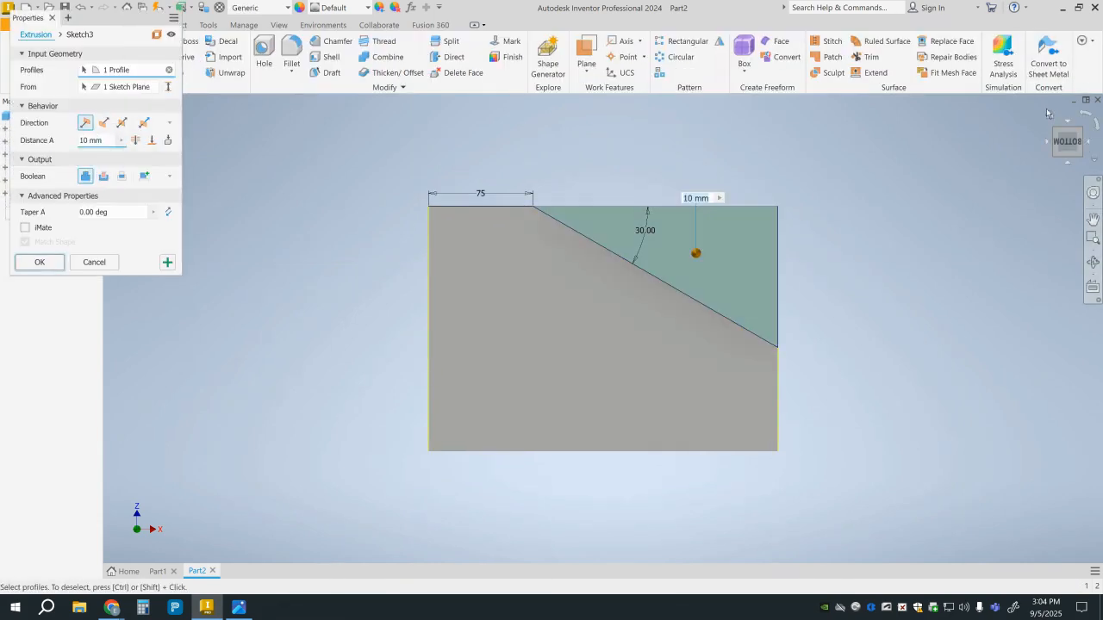
pyautogui.keyDown('shift'); pyautogui.moveTo(385, 156); pyautogui.dragTo(381, 250, button='middle'); pyautogui.keyUp('shift')
pyautogui.press('F6')
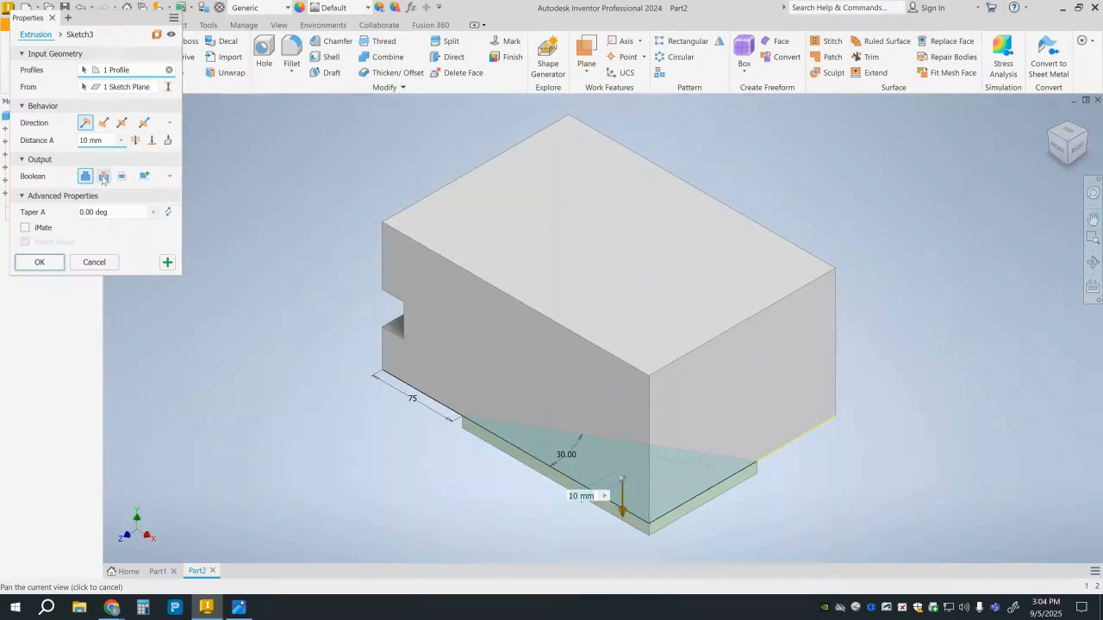
pyautogui.click(103, 176)
pyautogui.click(136, 140)
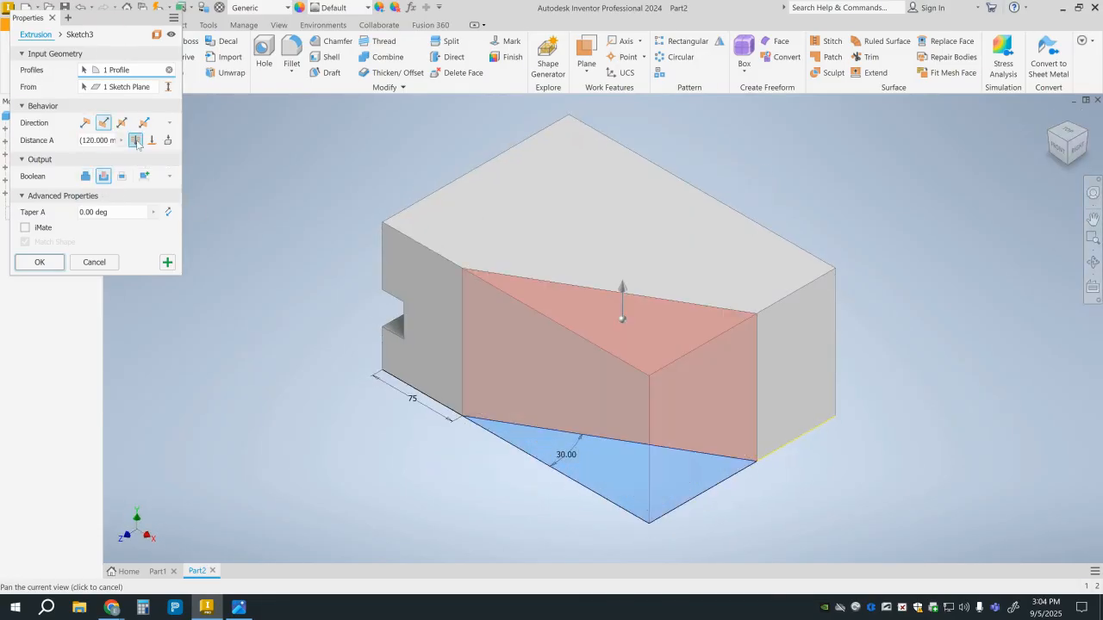
pyautogui.click(39, 263)
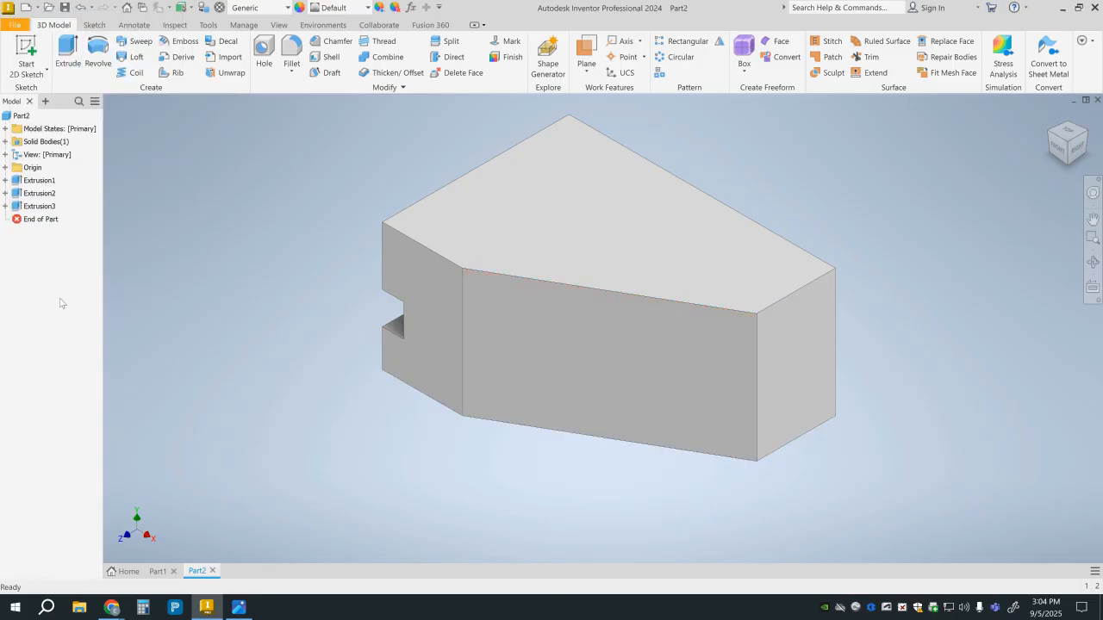
# Start a new sketch on the block's back face.
pyautogui.click(1087, 136)
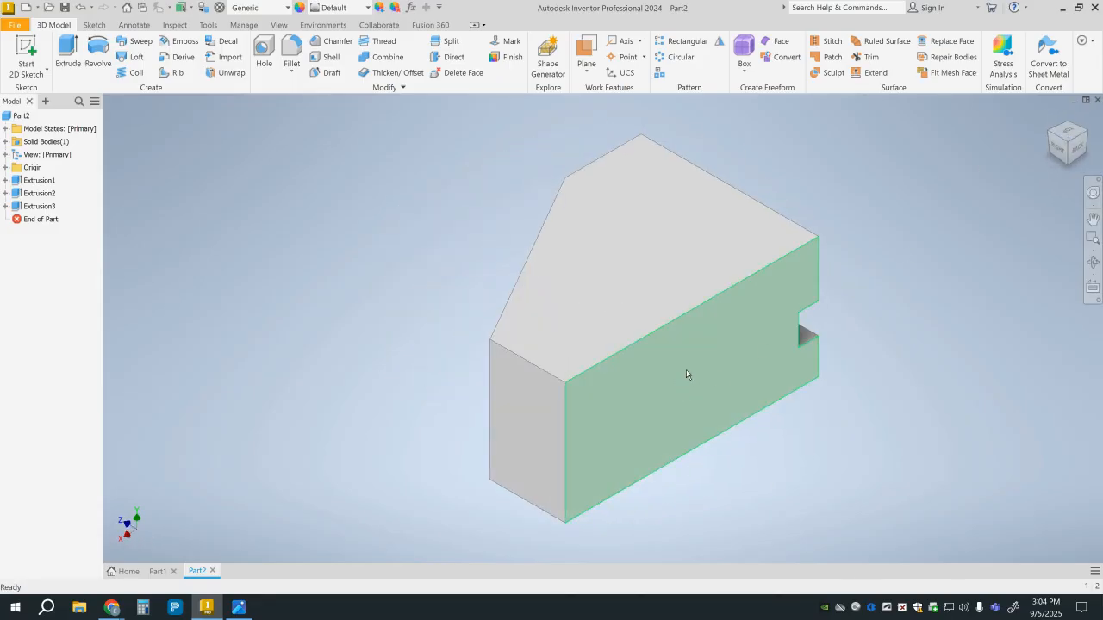
pyautogui.click(17, 57)
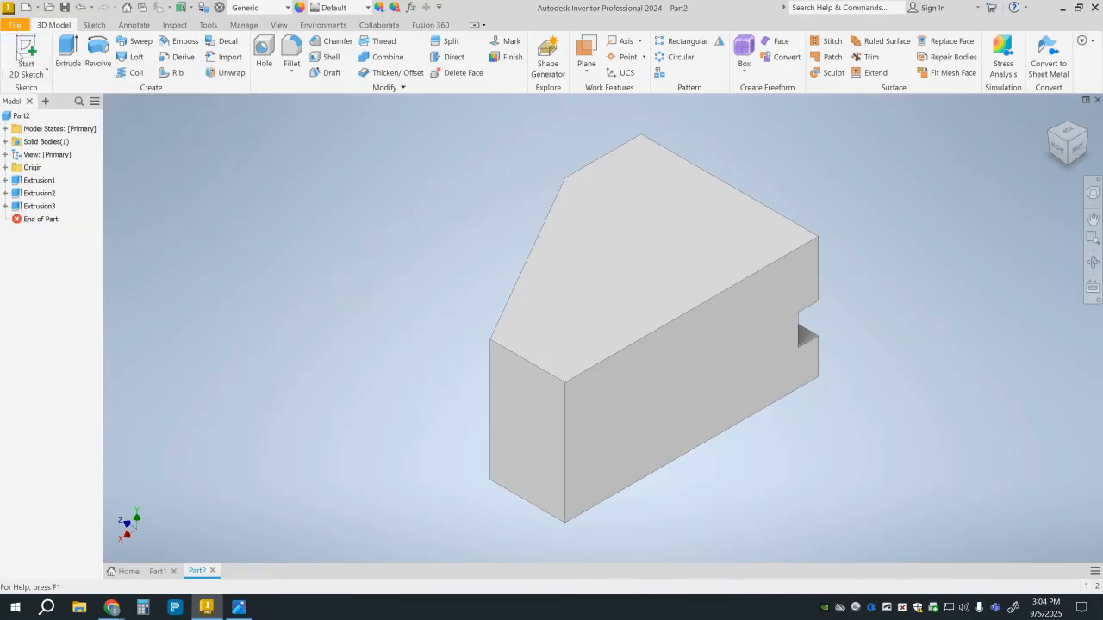
pyautogui.click(727, 376)
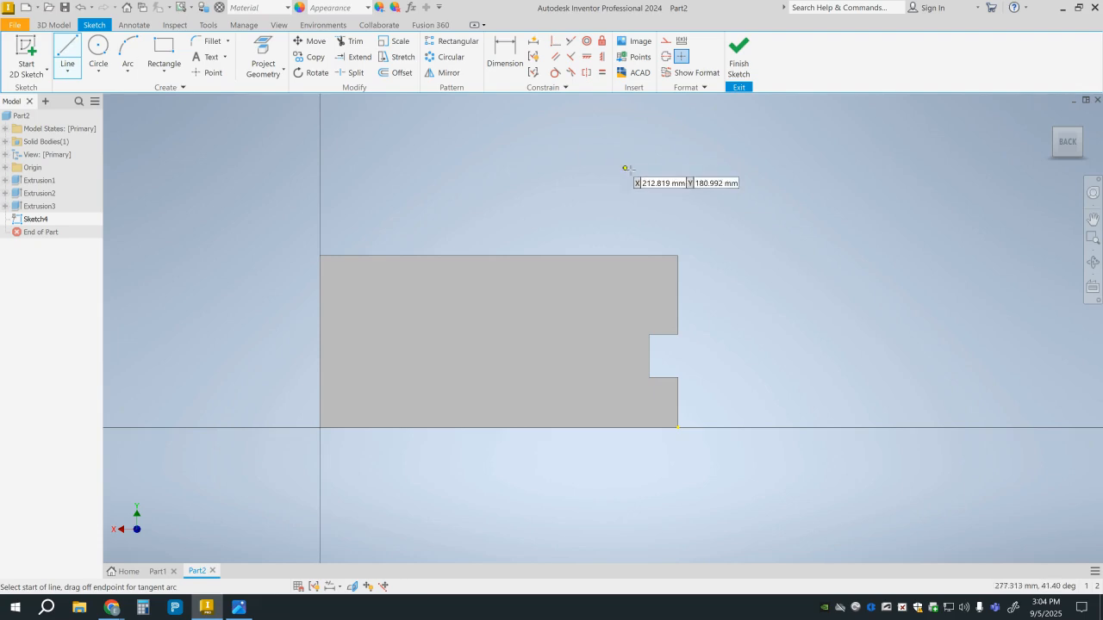
# Draw a 90 mm line along the top edge from the slot-side corner, continuing to the opposite vertical edge about 38 mm above the bottom.
pyautogui.click(678, 255)
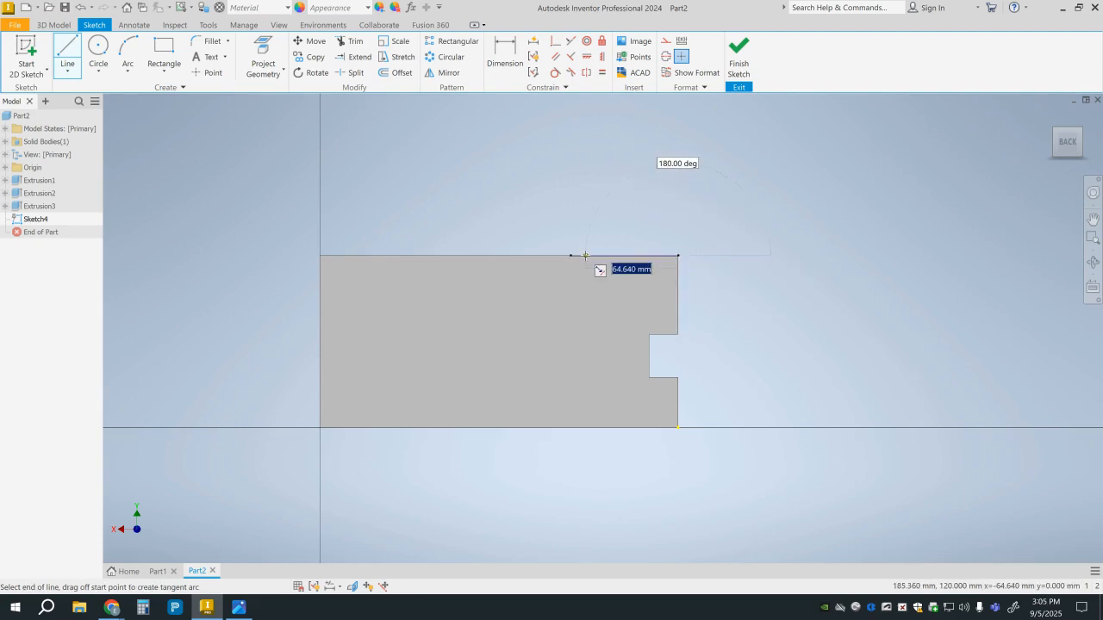
pyautogui.write('90')
pyautogui.press('Return')
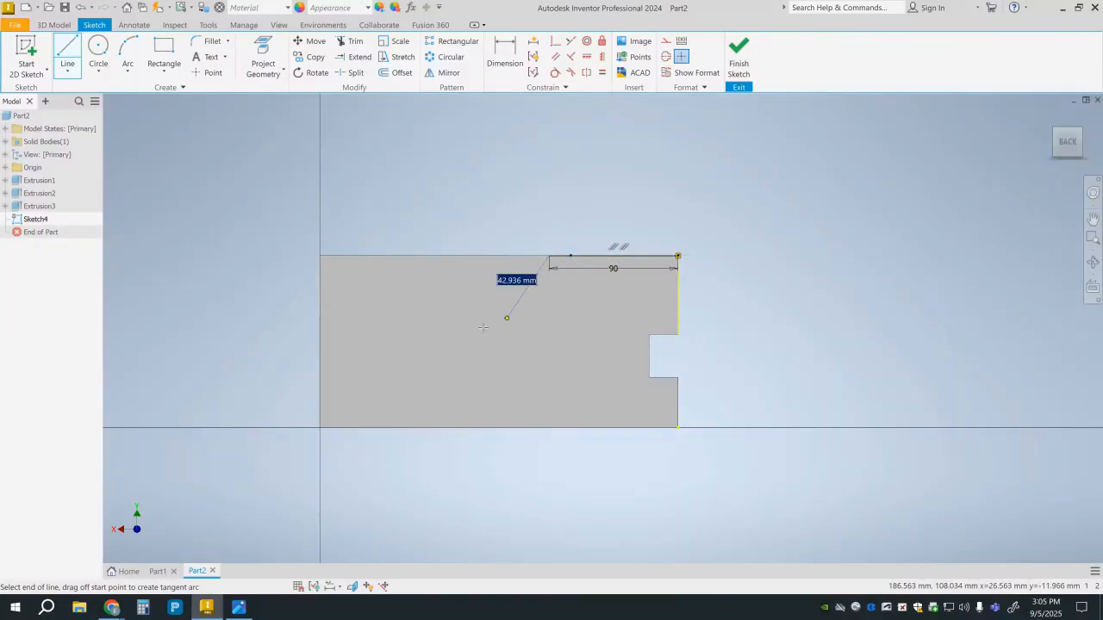
pyautogui.click(319, 372)
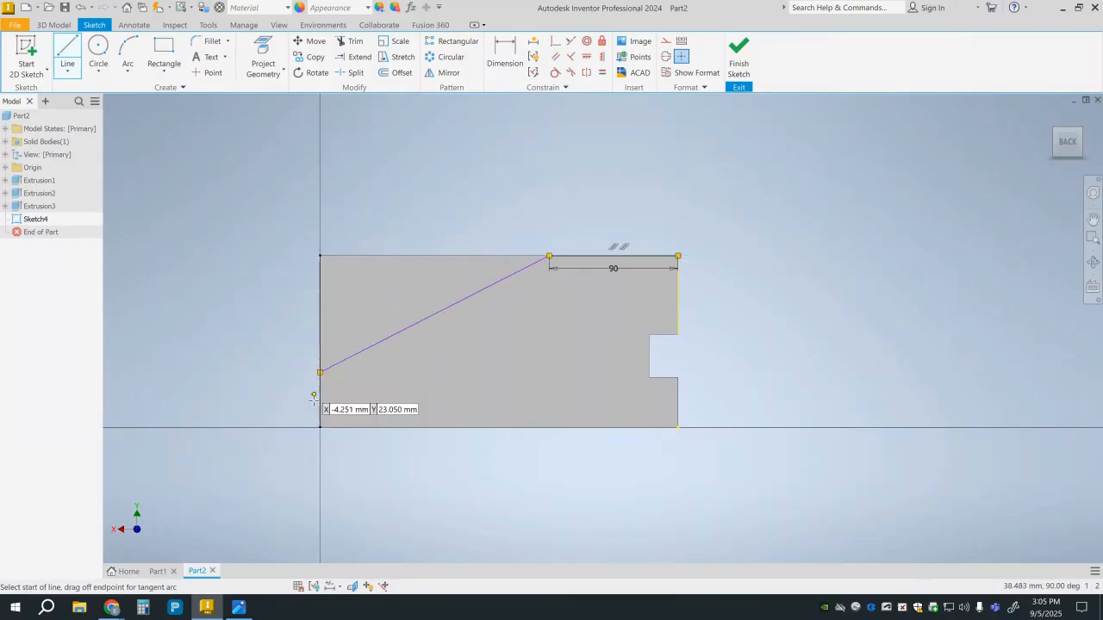
# Dimension the slanted line's lower endpoint 25 mm above the block's bottom edge.
pyautogui.click(515, 47)
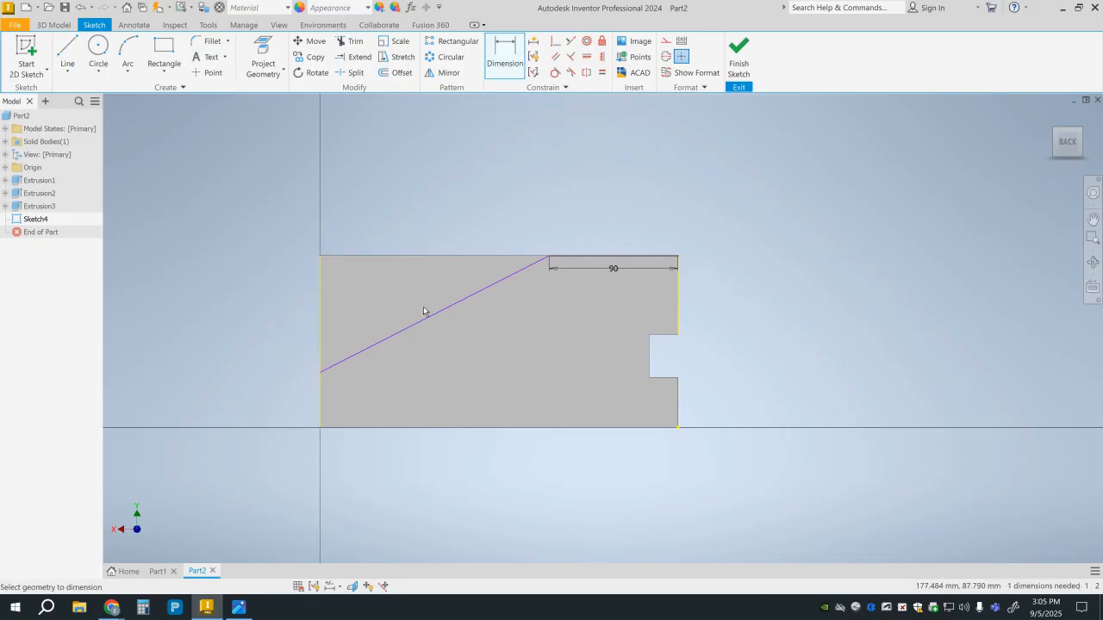
pyautogui.click(321, 373)
pyautogui.click(342, 428)
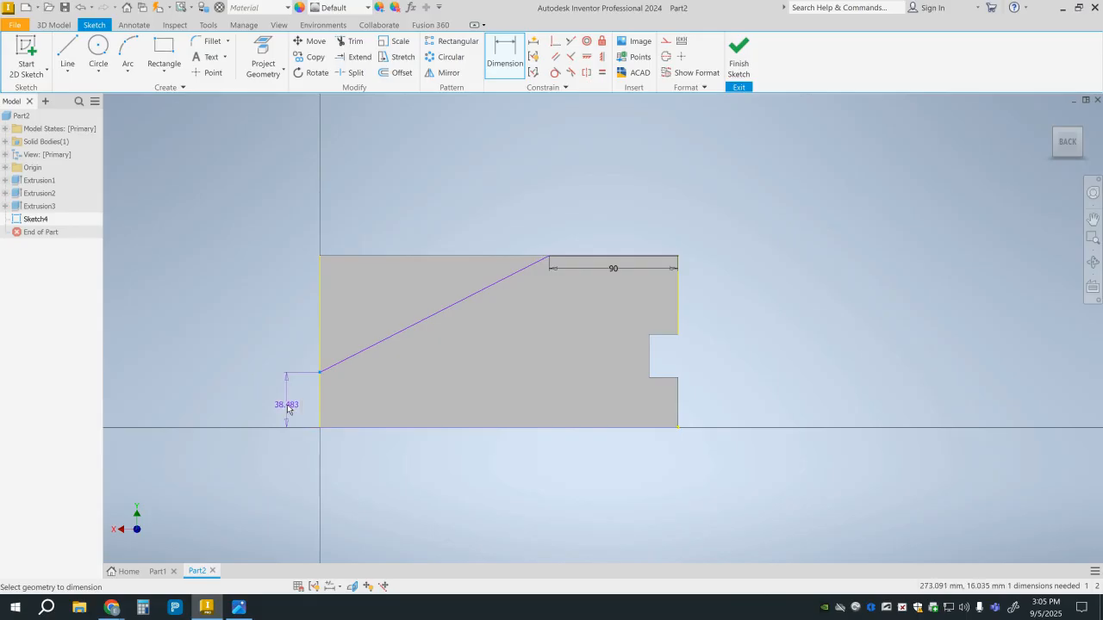
pyautogui.click(286, 405)
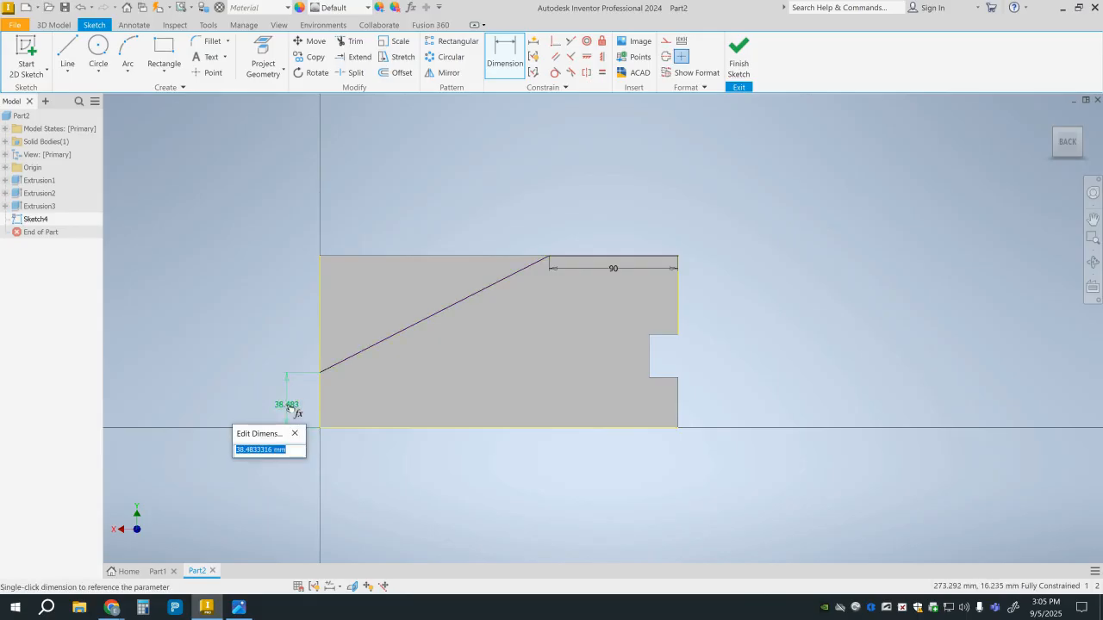
pyautogui.write('25')
pyautogui.press('Return')
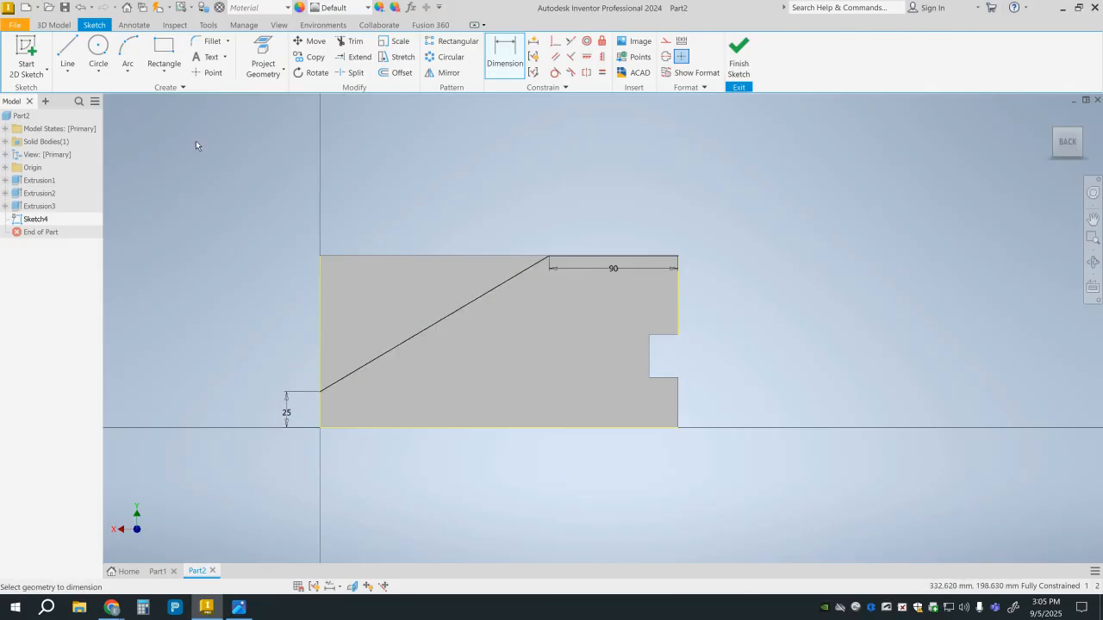
# Close the triangle above the slanted line with lines along the vertical and top edges, and finish the sketch.
pyautogui.click(67, 53)
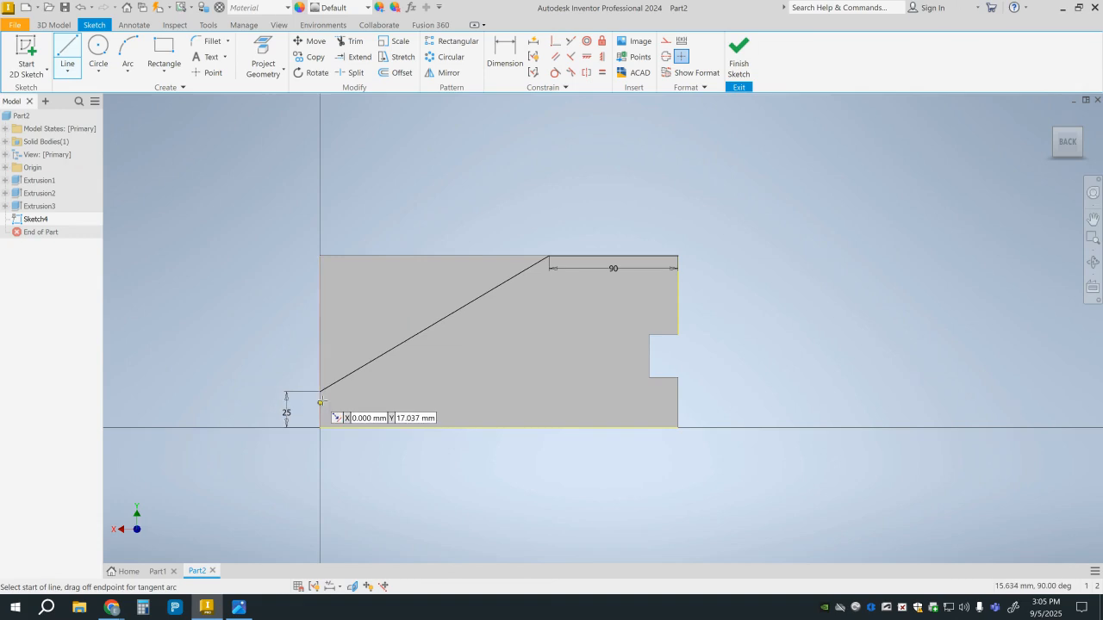
pyautogui.click(321, 391)
pyautogui.click(320, 255)
pyautogui.click(552, 256)
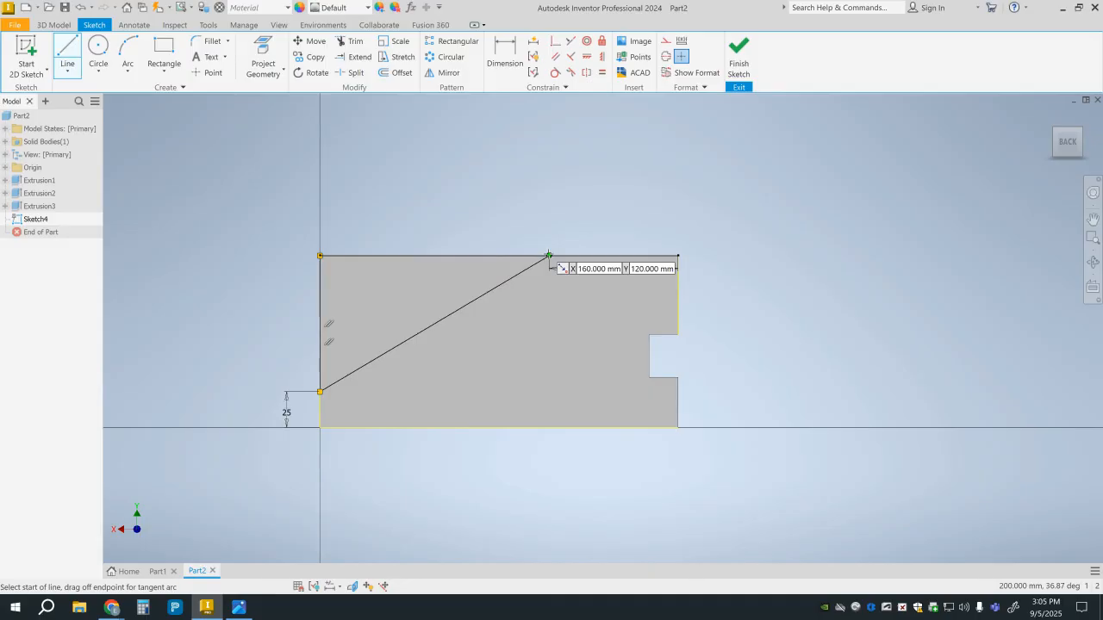
pyautogui.click(740, 67)
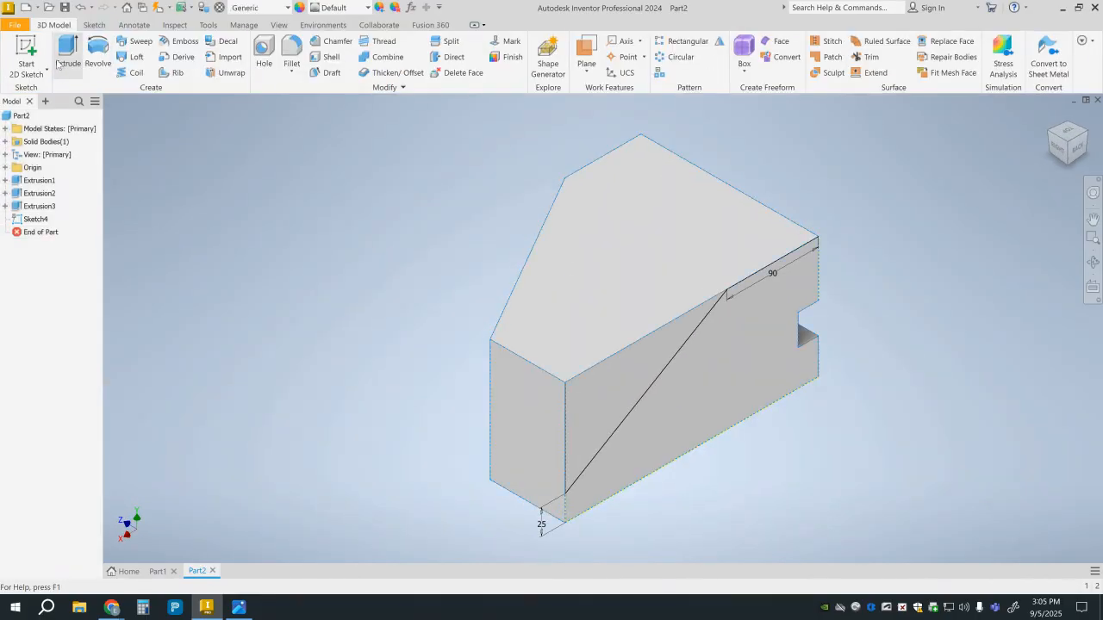
# Reopen the back-face sketch, close the triangle with a line along the top edge to the slanted line's upper end, and finish the sketch.
pyautogui.click(65, 56)
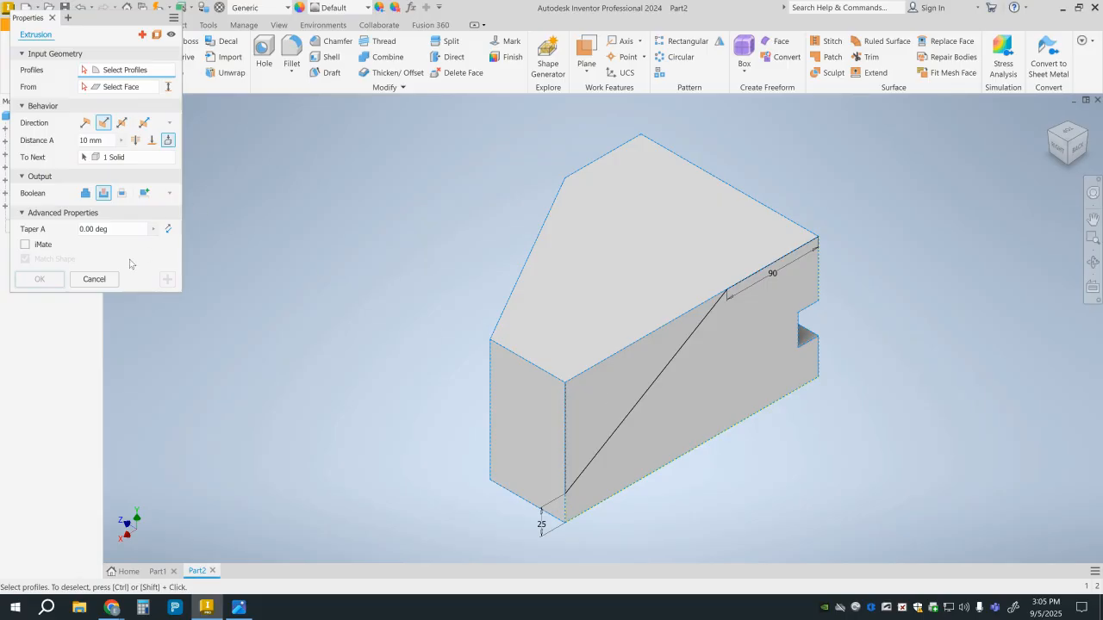
pyautogui.click(53, 18)
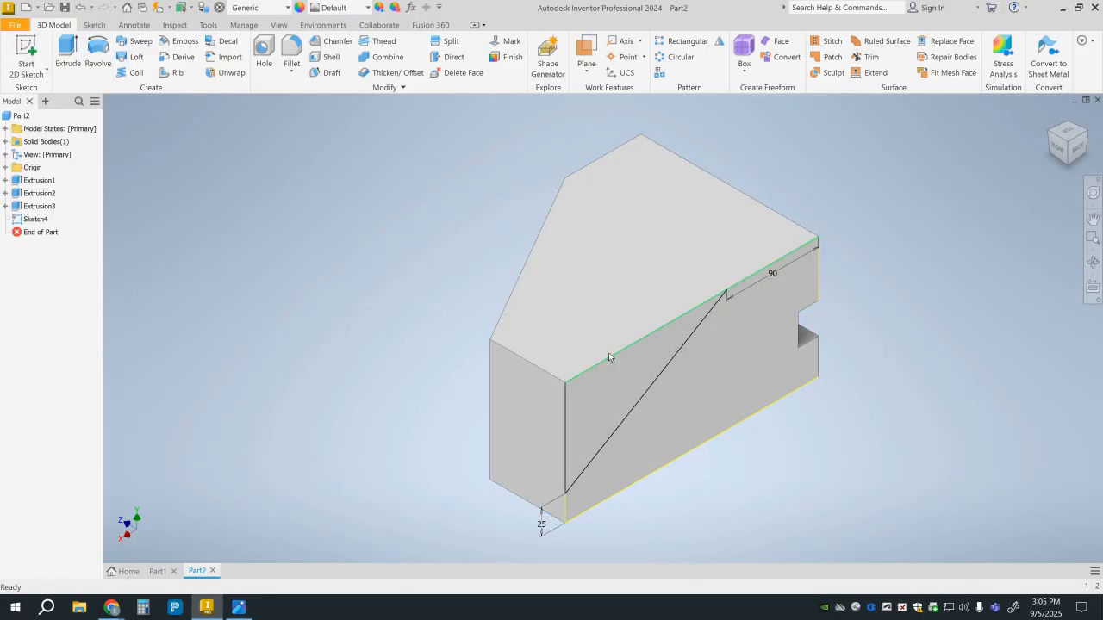
pyautogui.doubleClick(30, 220)
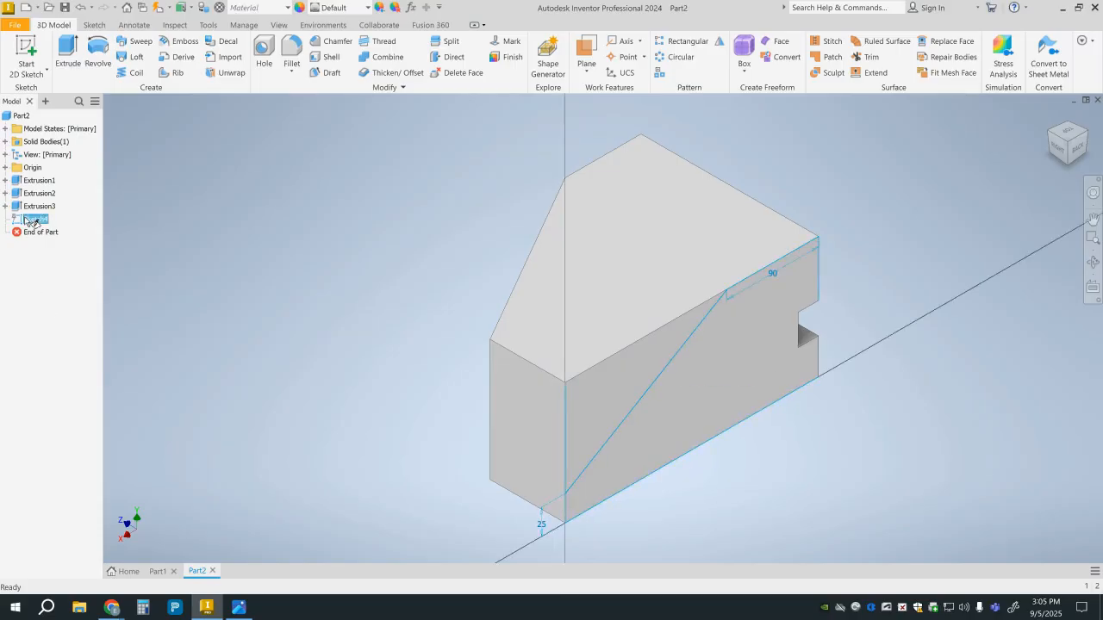
pyautogui.click(62, 60)
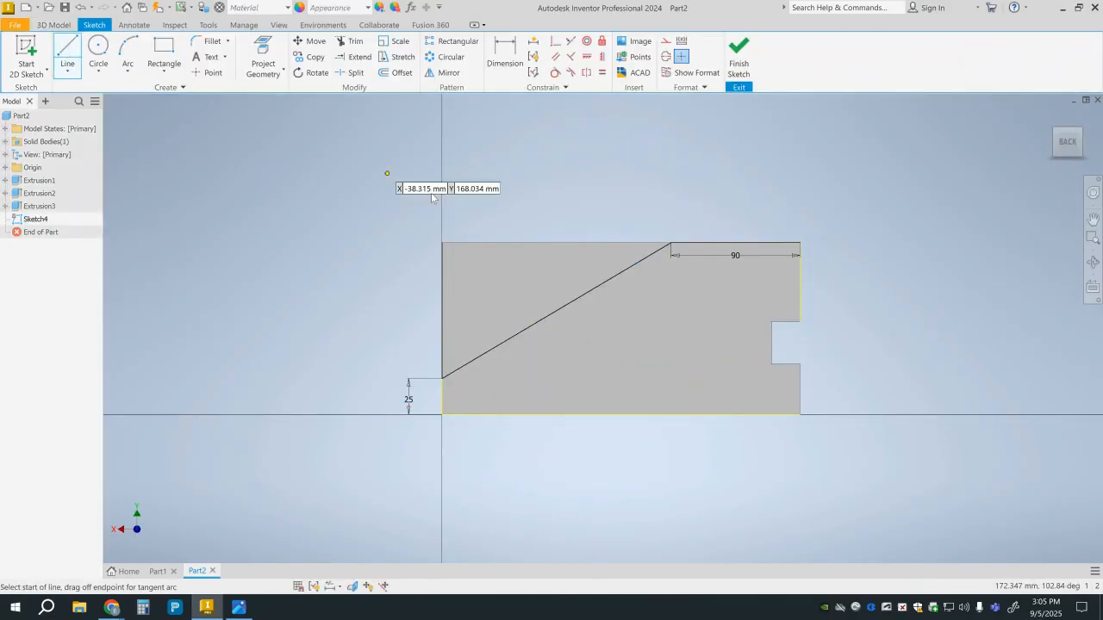
pyautogui.click(442, 242)
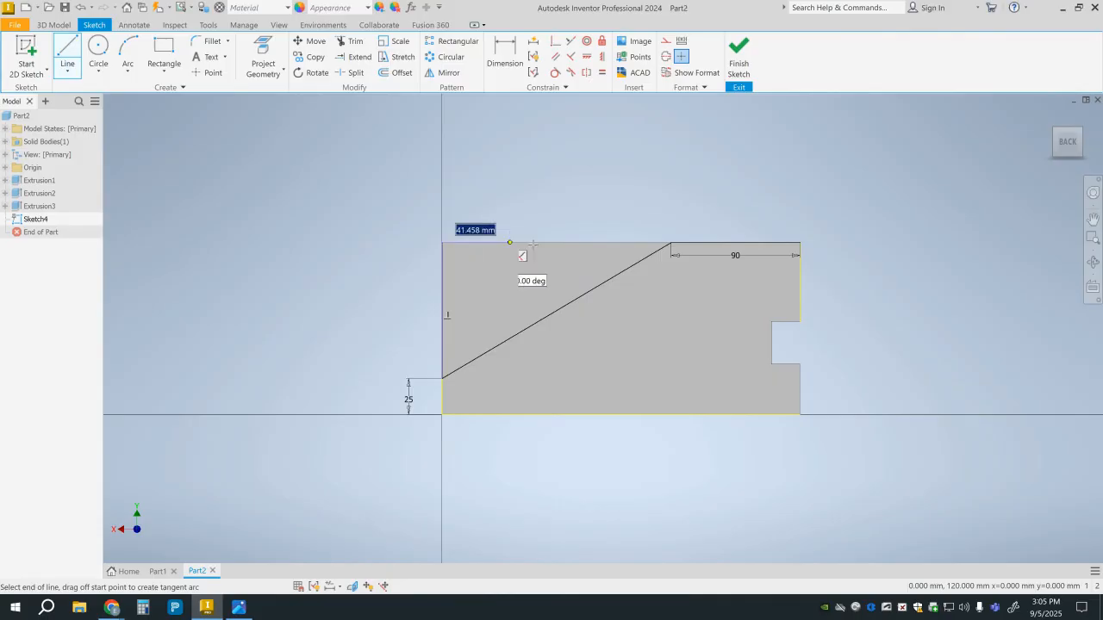
pyautogui.click(670, 242)
pyautogui.click(738, 56)
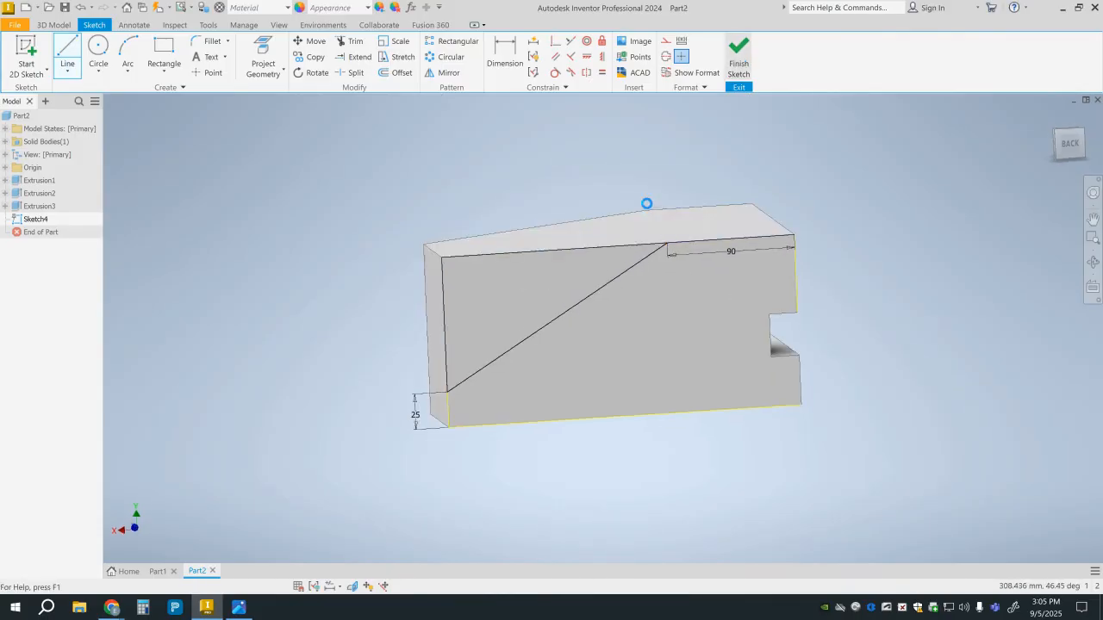
# Cut the triangular profile through the whole block with an Extrude set to Through All to form the sloped top.
pyautogui.click(67, 52)
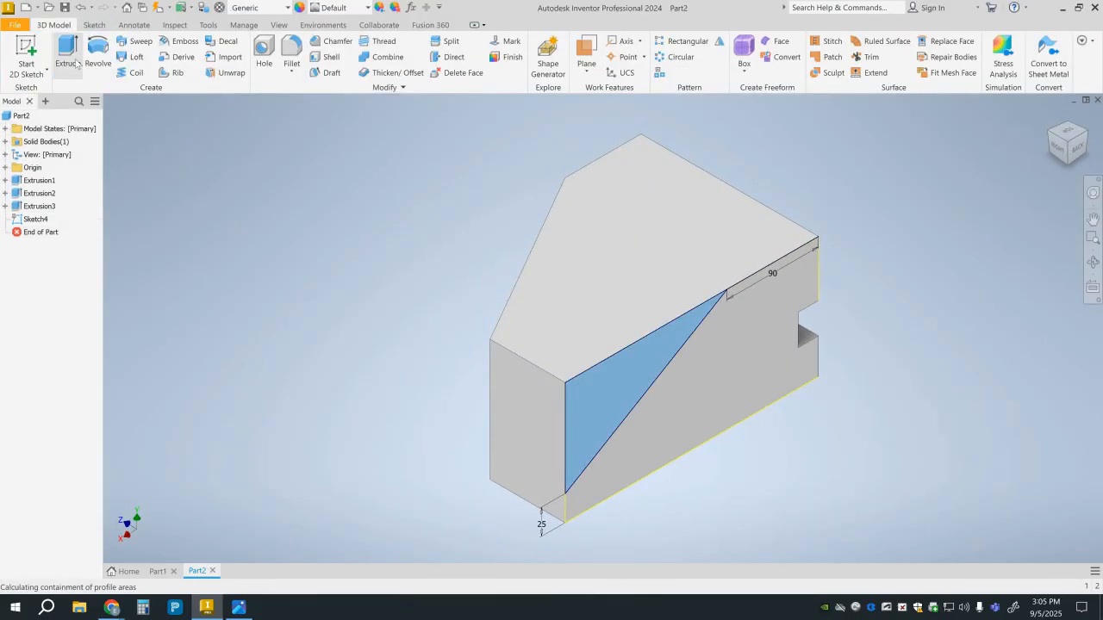
pyautogui.click(104, 176)
pyautogui.click(104, 122)
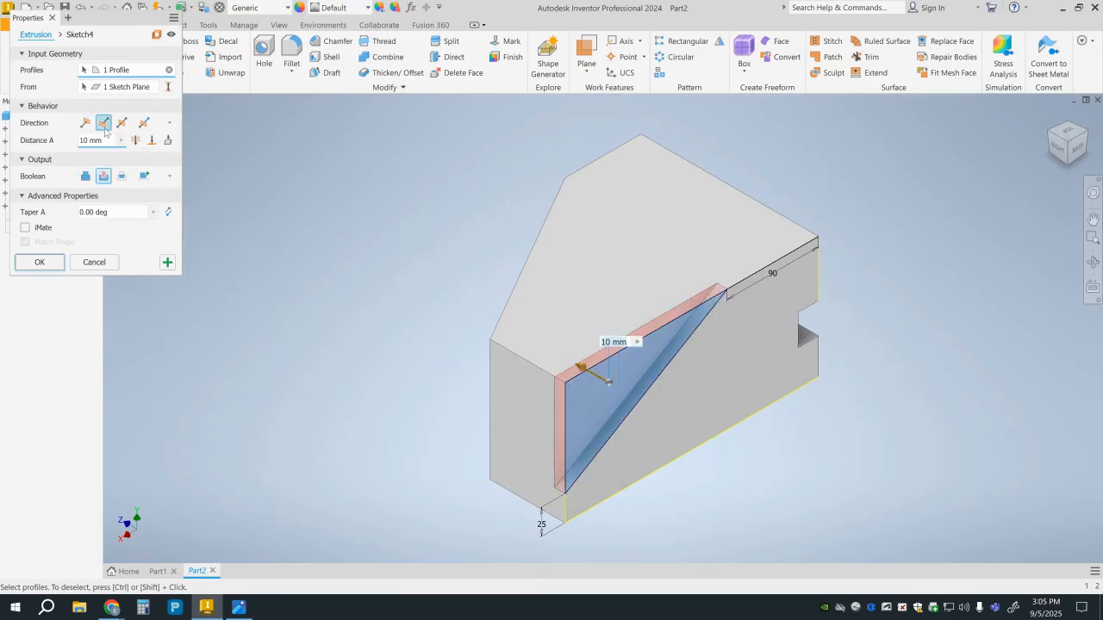
pyautogui.click(135, 141)
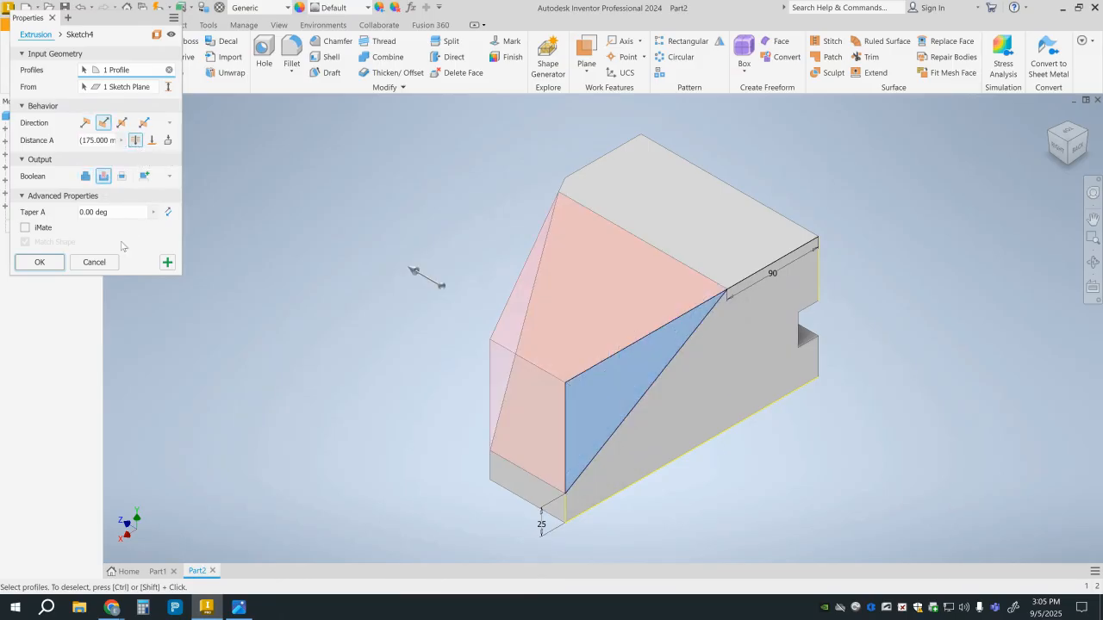
pyautogui.click(40, 262)
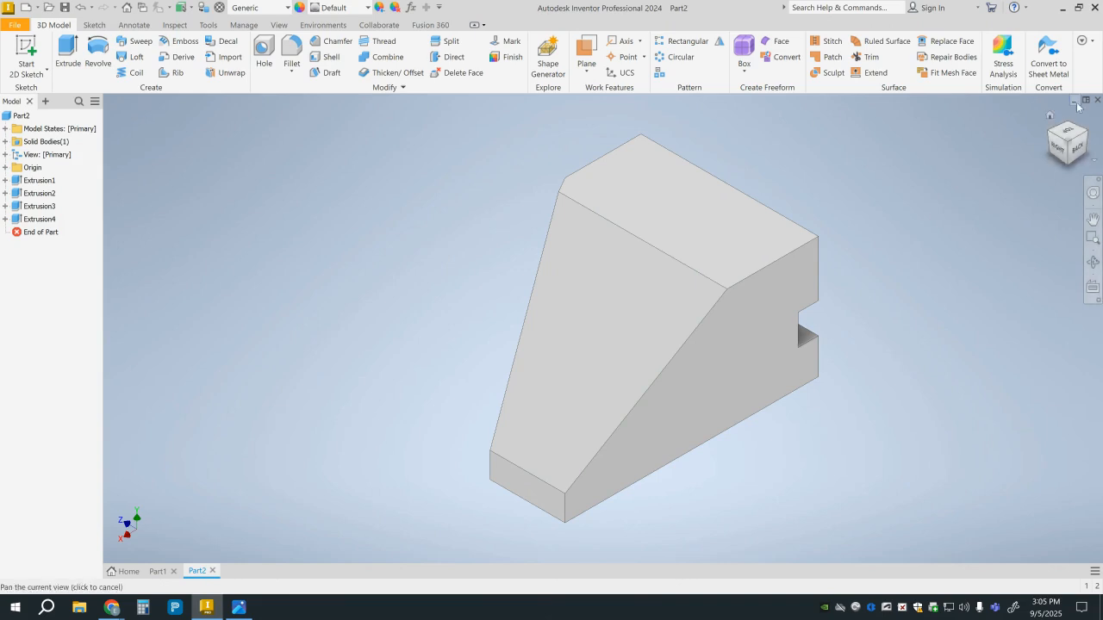
# Start a new sketch on the block's slot-side end face, on the area above the slot.
pyautogui.click(1050, 116)
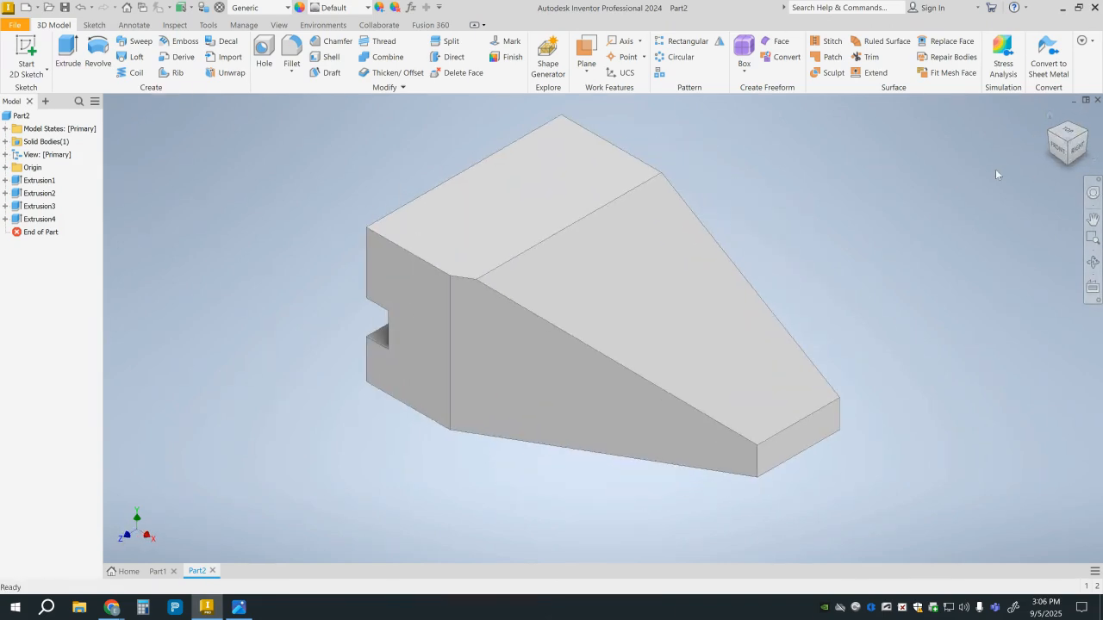
pyautogui.click(1049, 136)
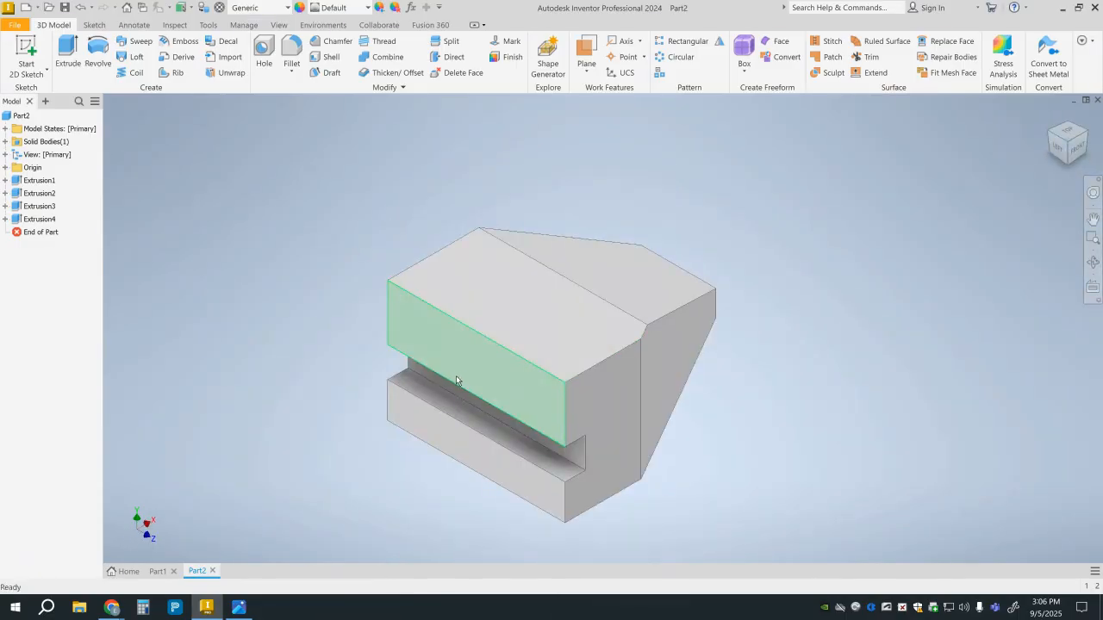
pyautogui.click(25, 53)
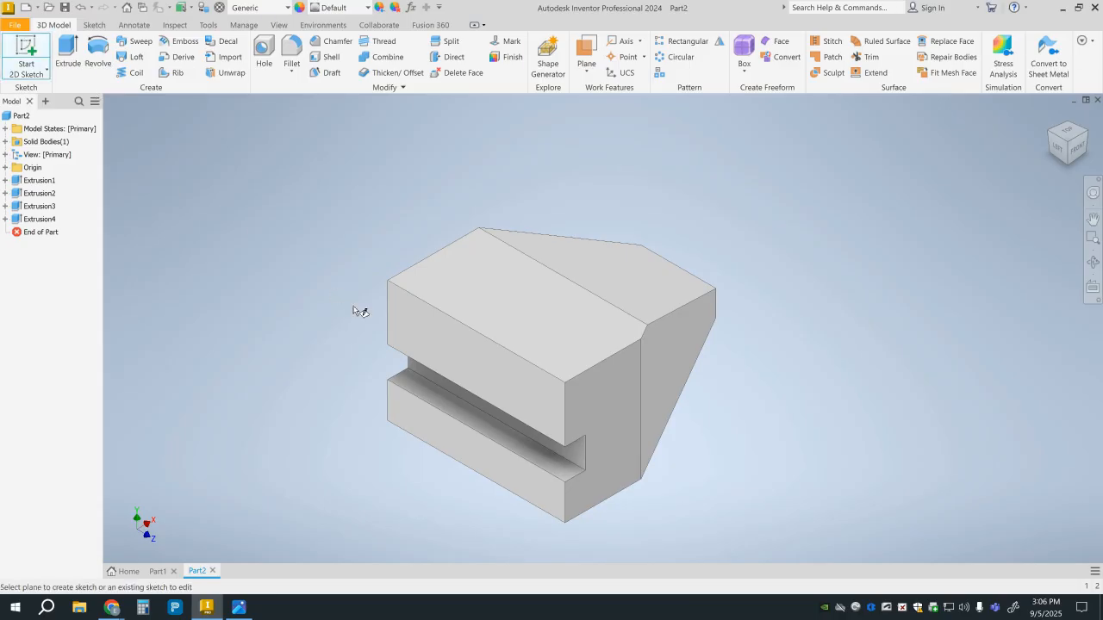
pyautogui.click(455, 336)
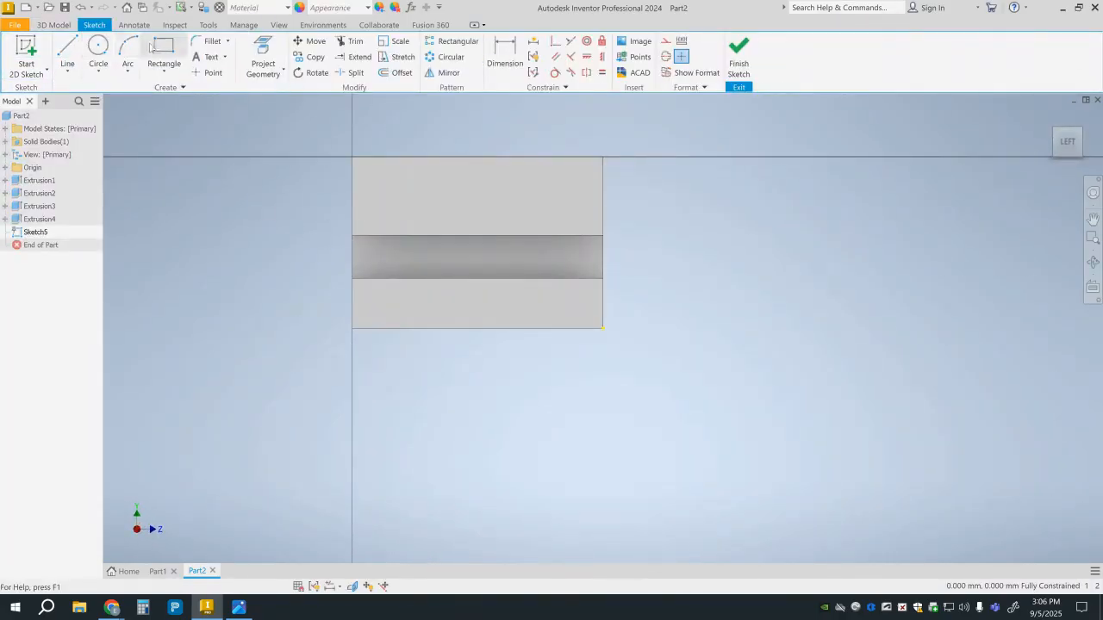
# Draw a 75 × 25 mm rectangle extending downward from the top edge of the slot-side face.
pyautogui.click(157, 45)
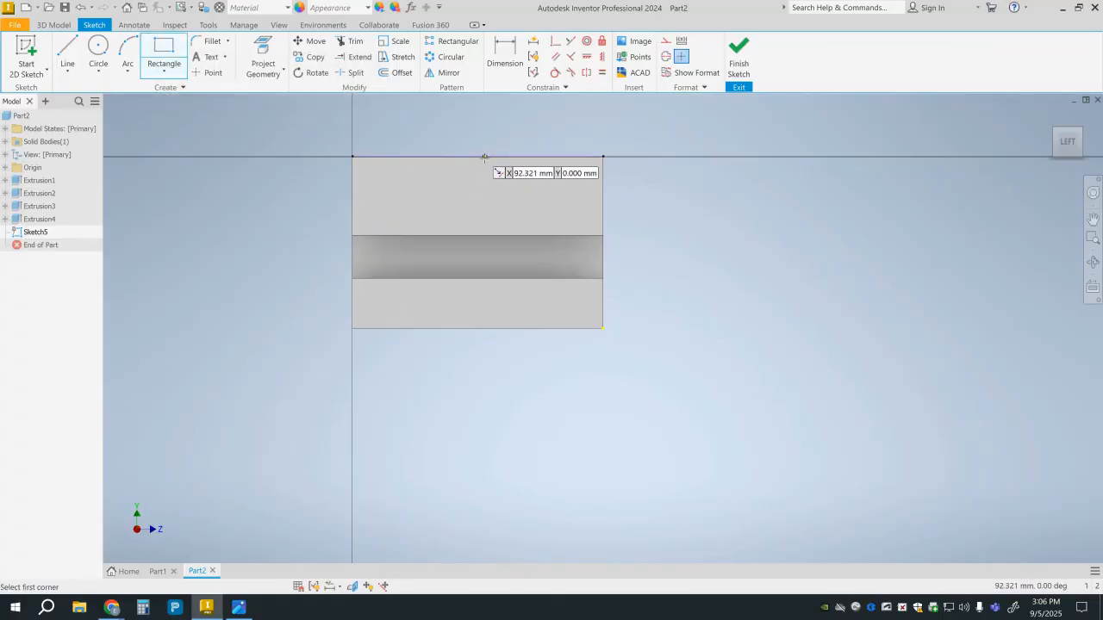
pyautogui.click(417, 157)
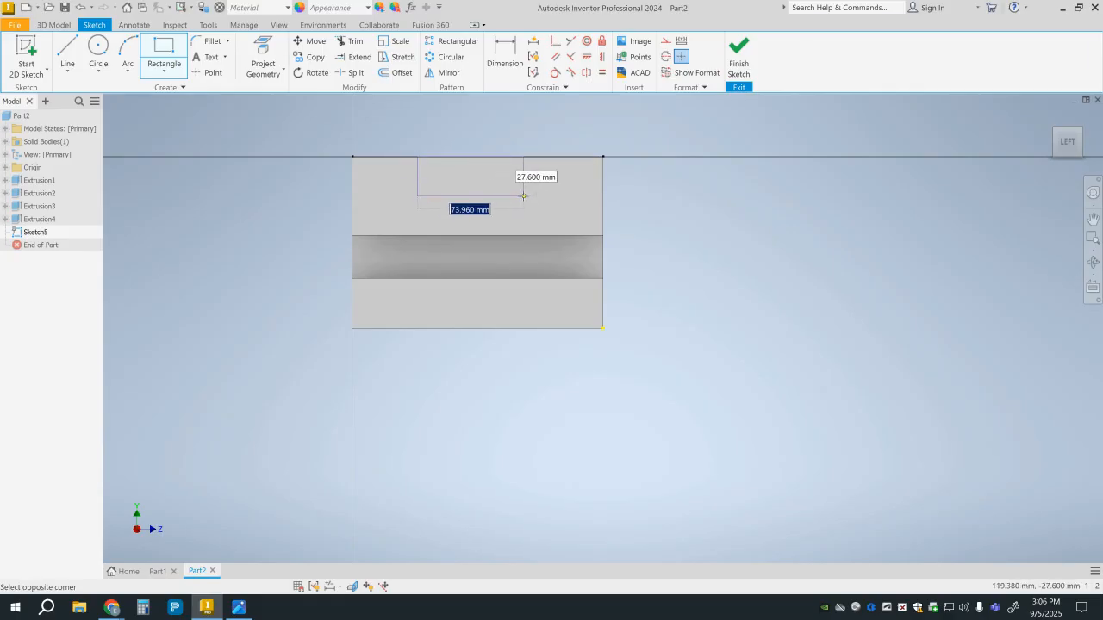
pyautogui.write('75')
pyautogui.press('Tab')
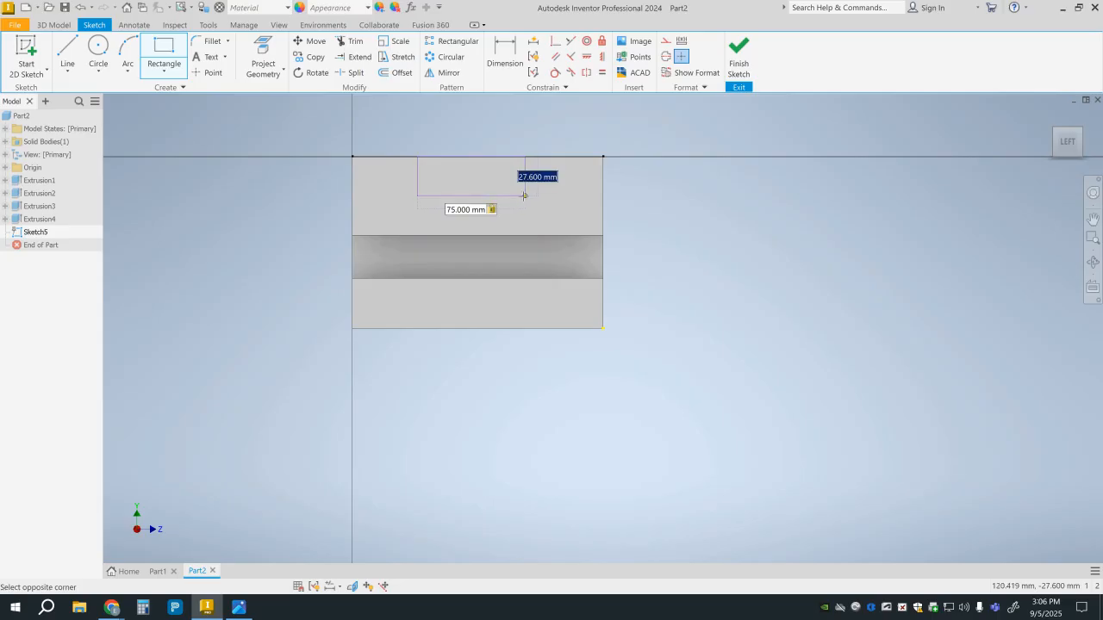
pyautogui.write('25')
pyautogui.press('Return')
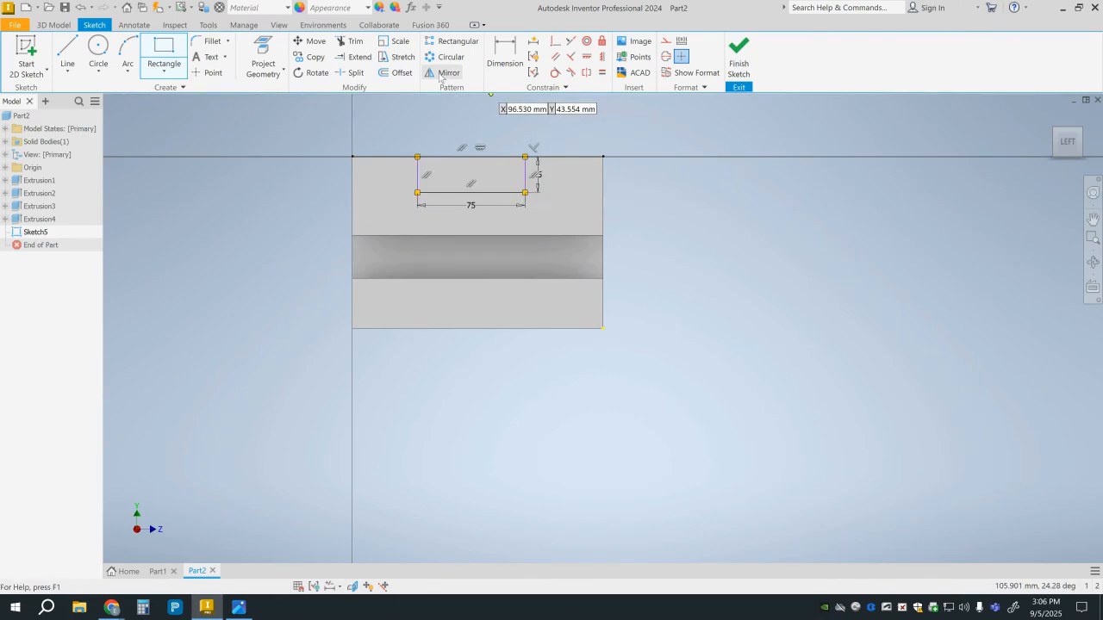
# Dimension the rectangle's nearer side 50 mm from the face's back vertical edge and finish the sketch.
pyautogui.click(497, 62)
pyautogui.click(503, 57)
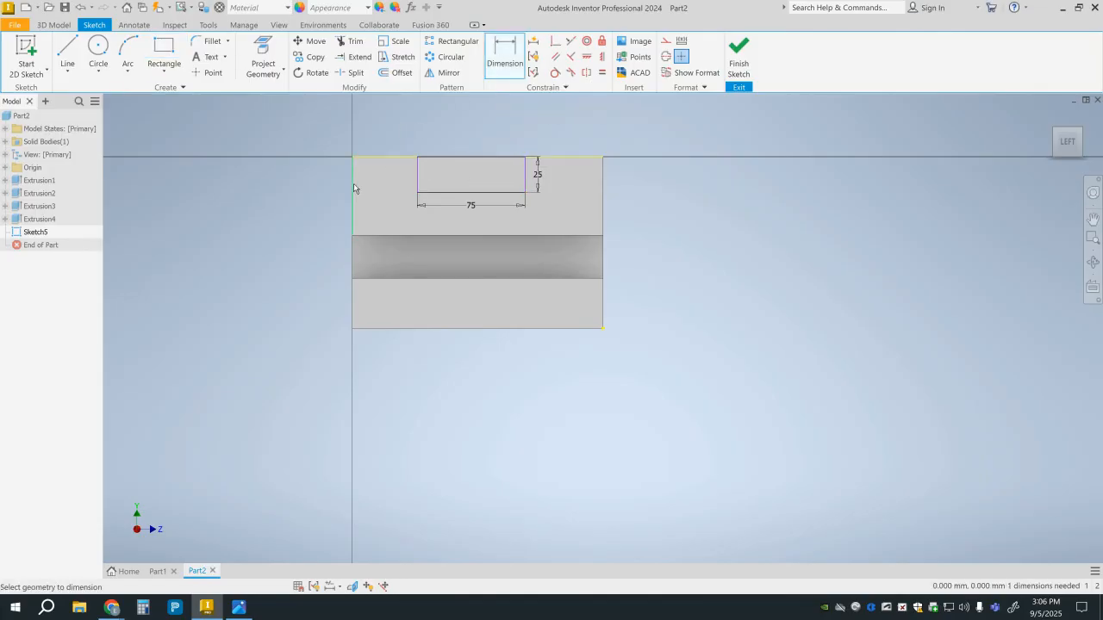
pyautogui.click(416, 188)
pyautogui.click(353, 172)
pyautogui.click(383, 137)
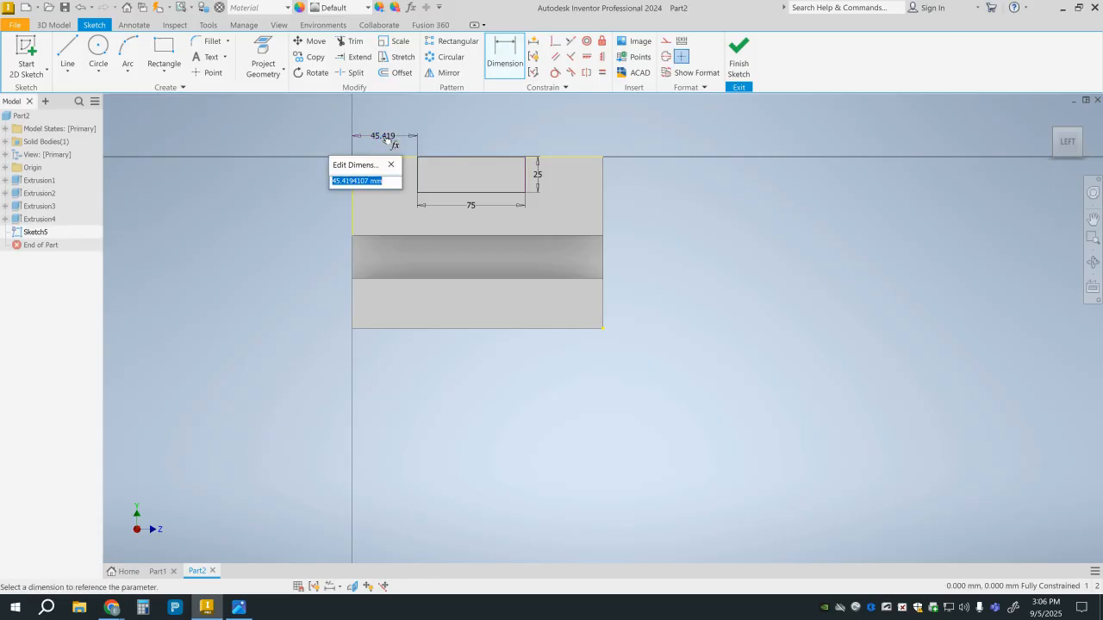
pyautogui.write('50')
pyautogui.press('Return')
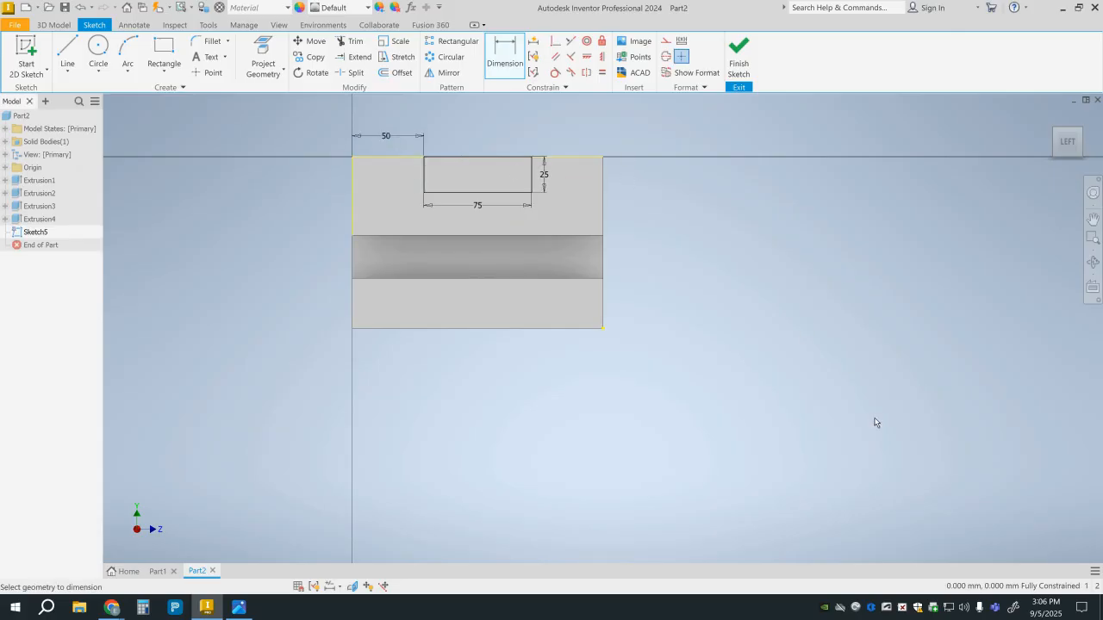
pyautogui.click(739, 57)
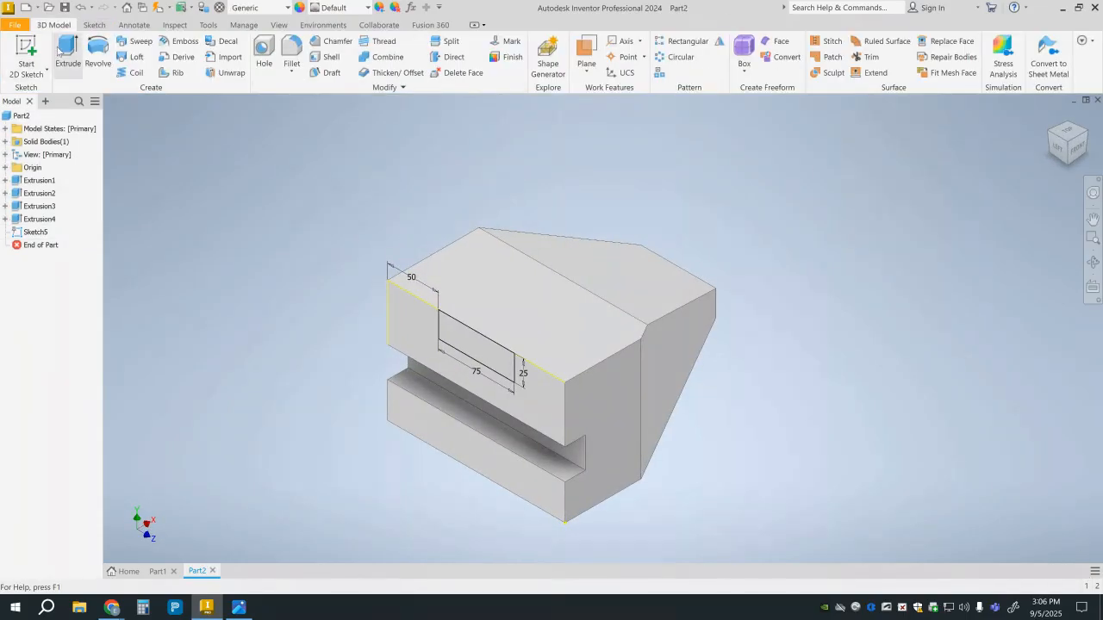
# Extrude the rectangle as a Through All cut to form a channel across the block's top.
pyautogui.click(67, 45)
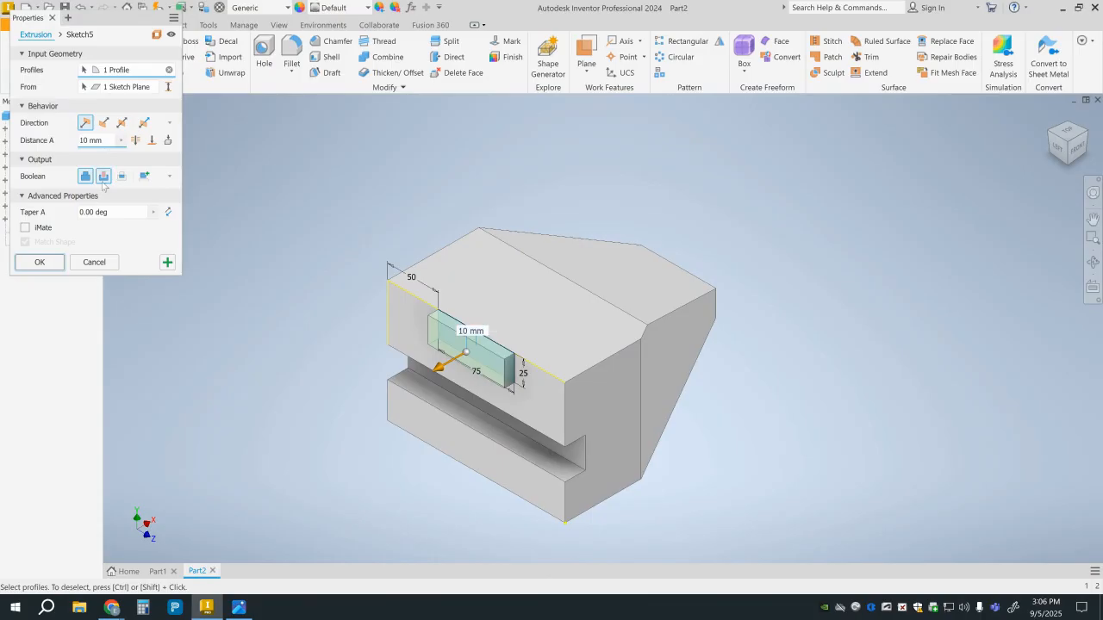
pyautogui.click(135, 142)
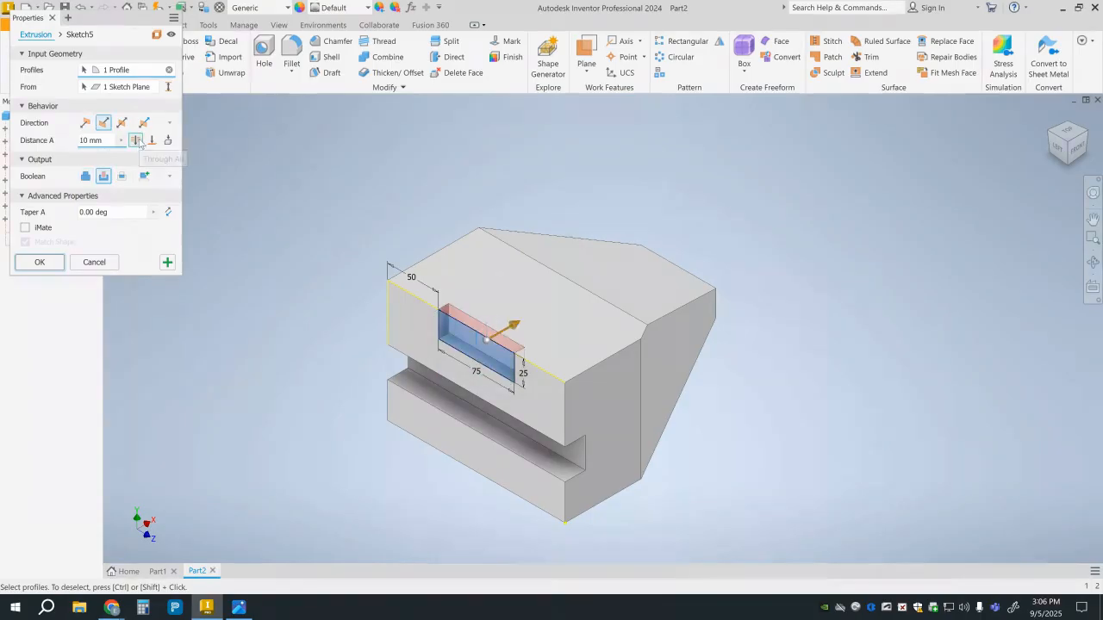
pyautogui.click(57, 268)
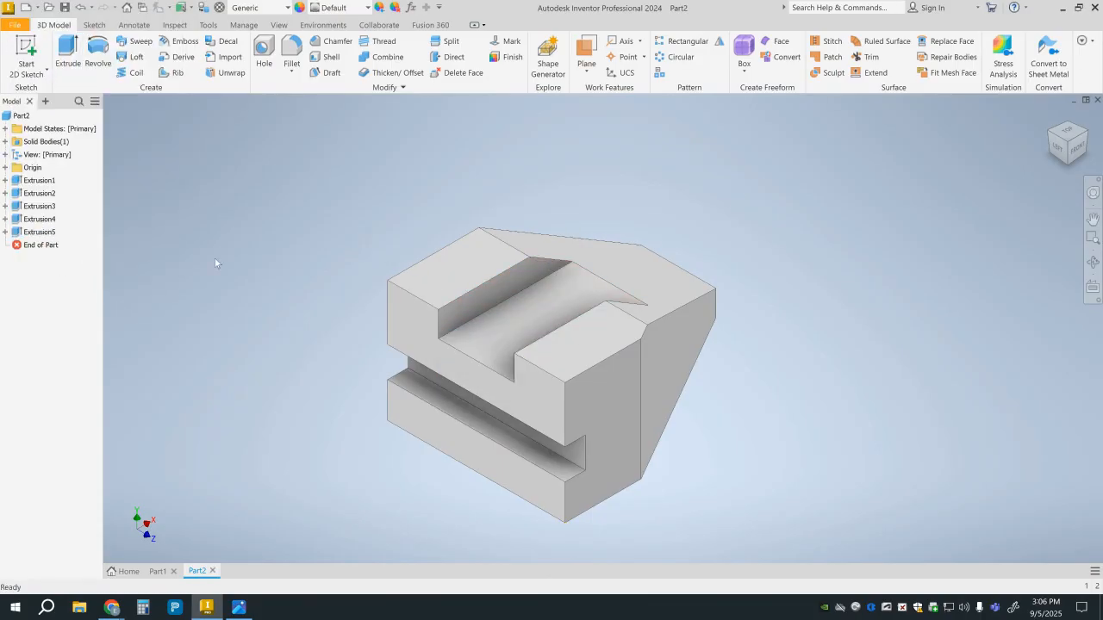
# Check the finished model in Part1, then in Part2 add a 20 mm through hole on the rear top face, 25 mm from its back edge and 40 mm from the slot-side edge.
pyautogui.click(1083, 138)
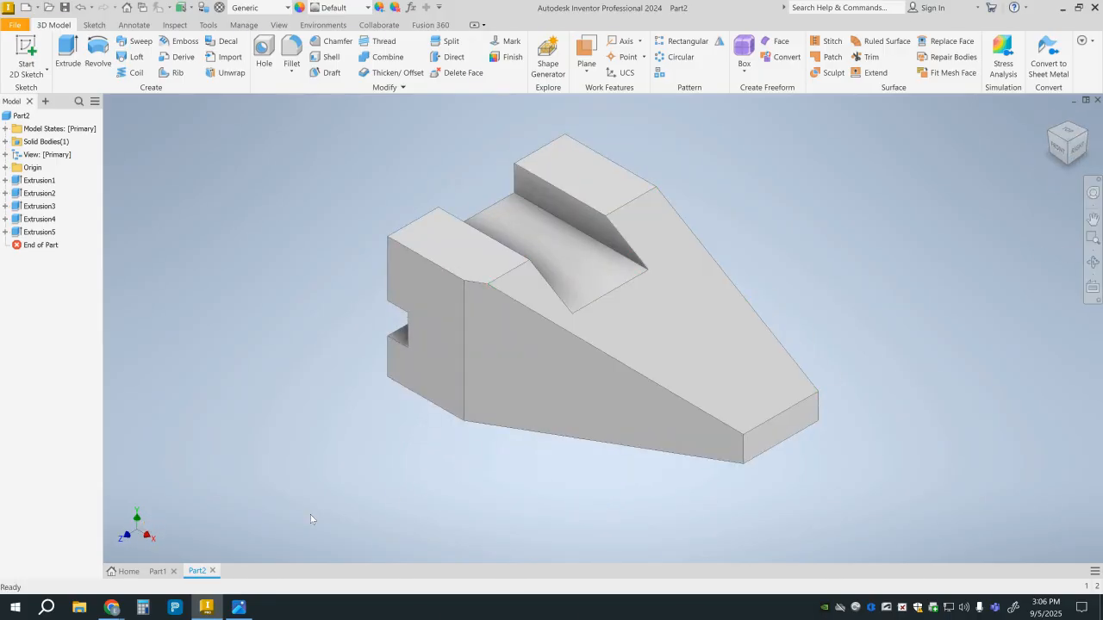
pyautogui.click(157, 571)
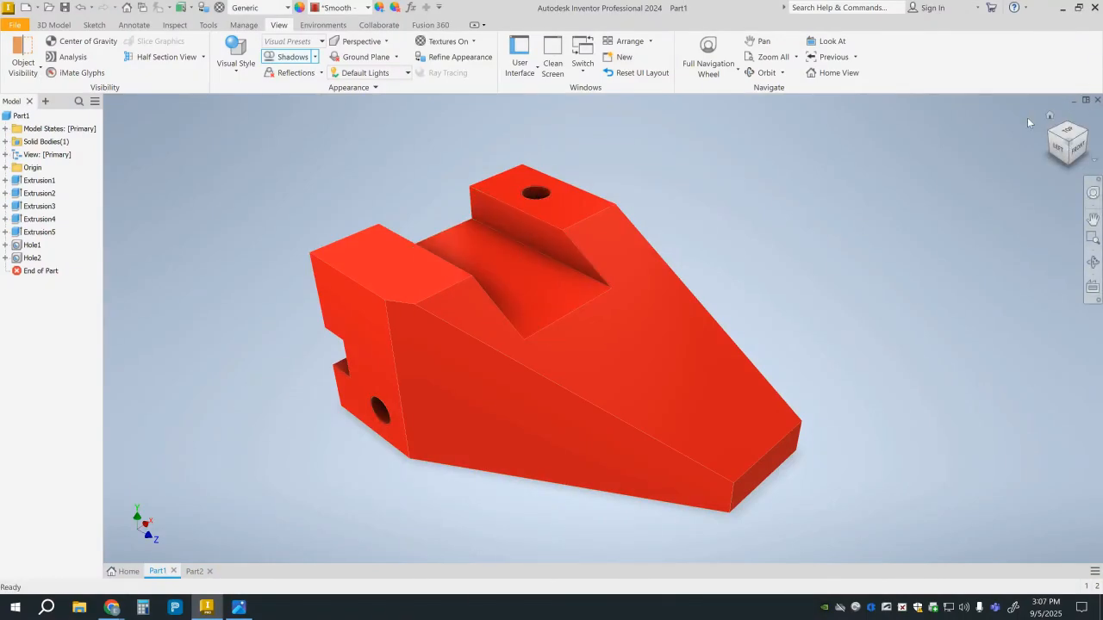
pyautogui.click(192, 572)
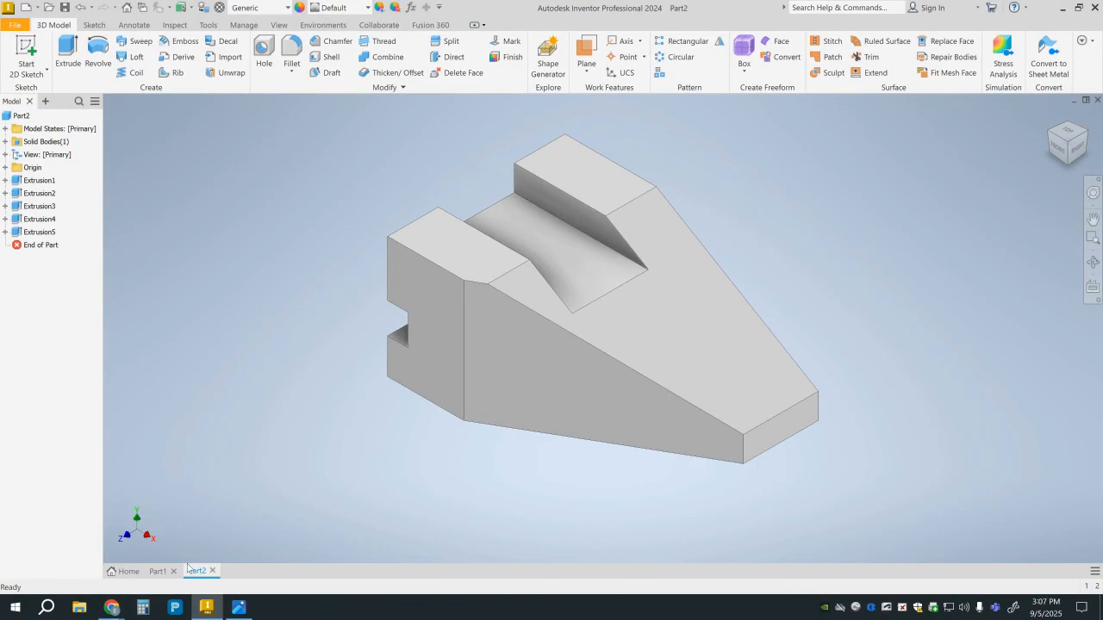
pyautogui.click(265, 50)
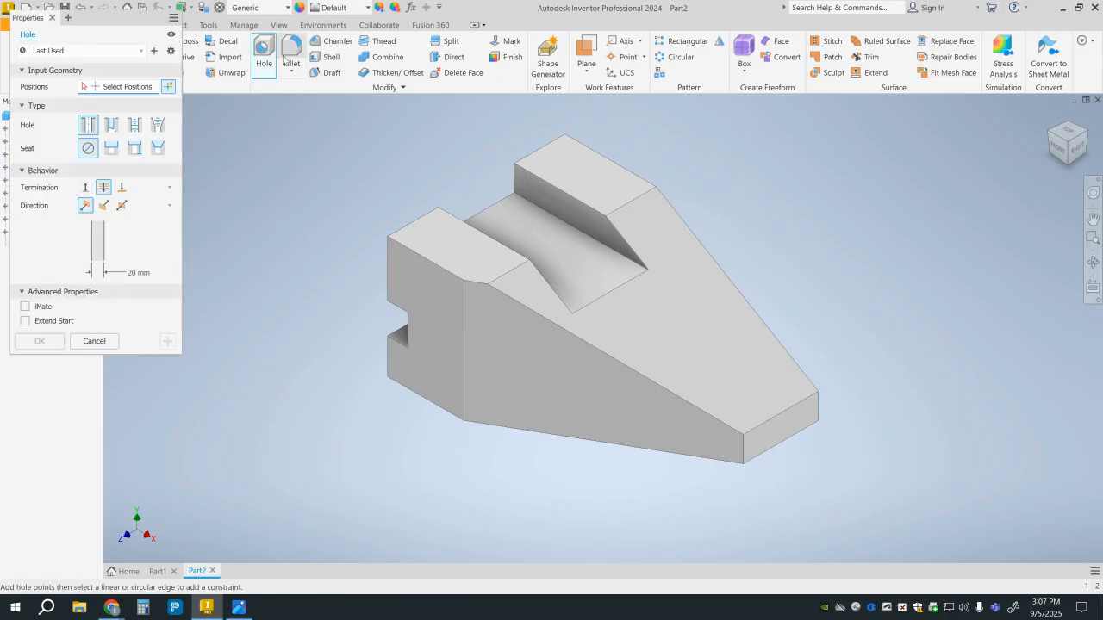
pyautogui.click(576, 171)
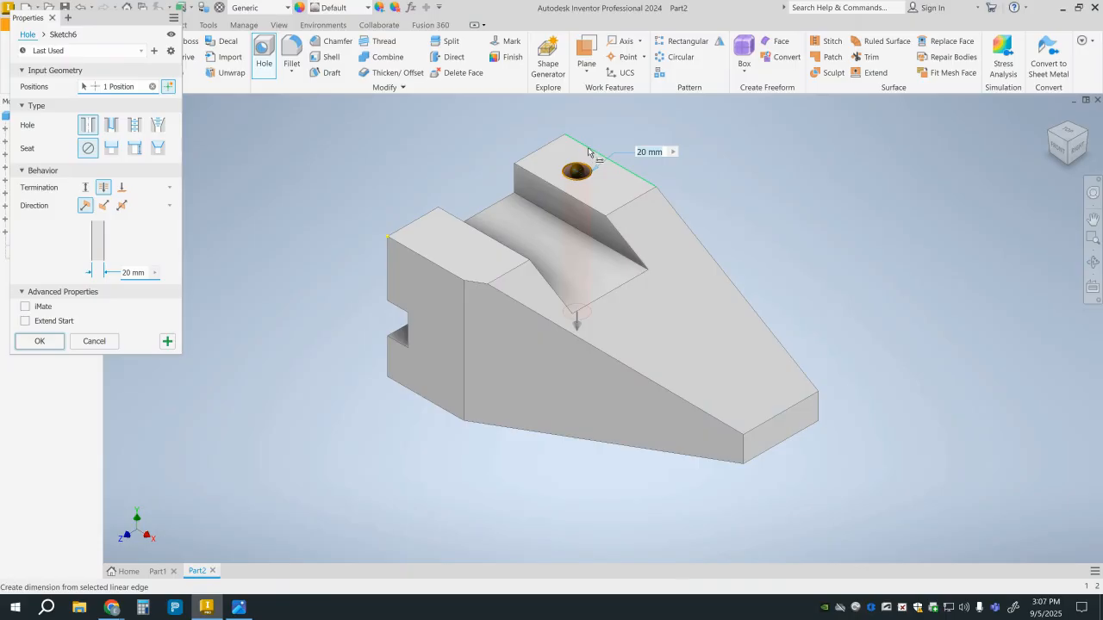
pyautogui.click(591, 153)
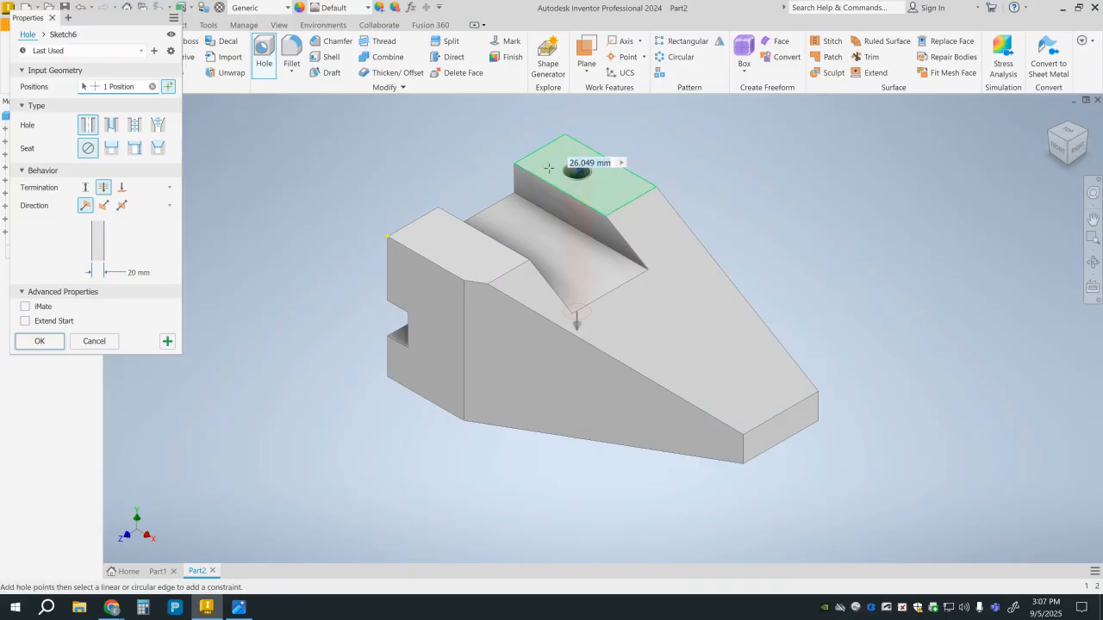
pyautogui.write('25')
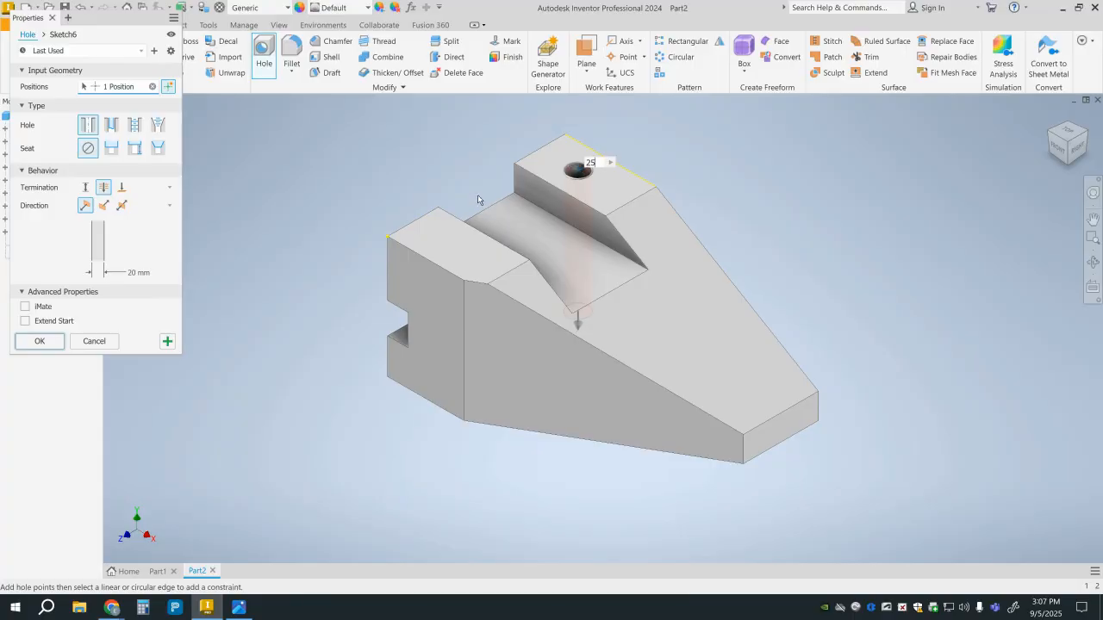
pyautogui.click(544, 152)
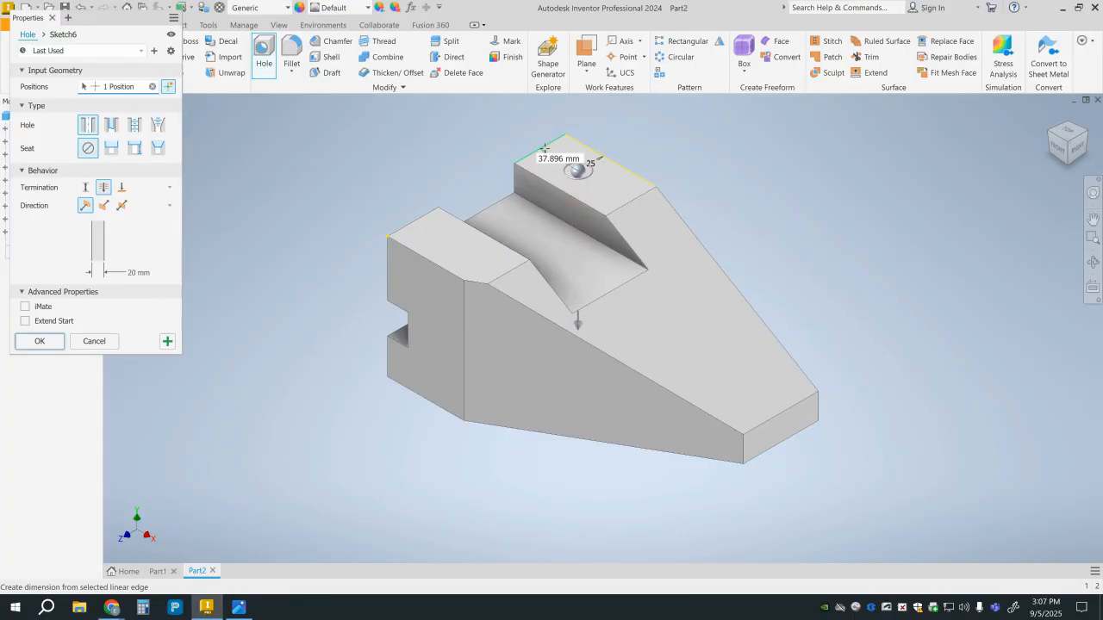
pyautogui.write('40')
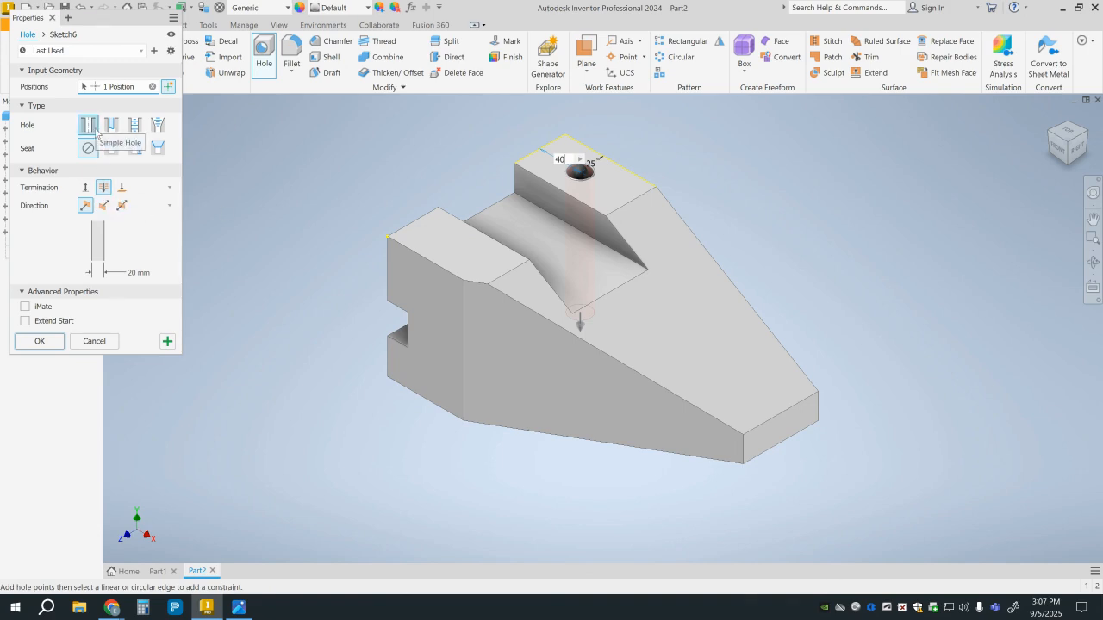
pyautogui.click(53, 344)
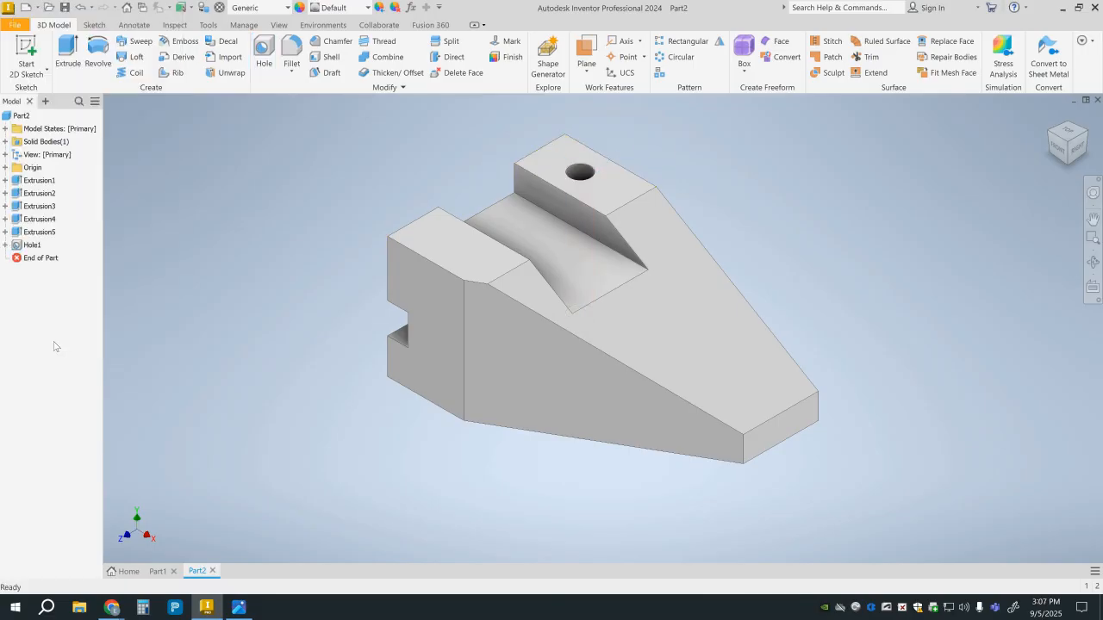
# Add a 20 mm Through All hole on the front face, 25 mm from its bottom edge and 50 mm from its slot-side vertical edge.
pyautogui.click(421, 373)
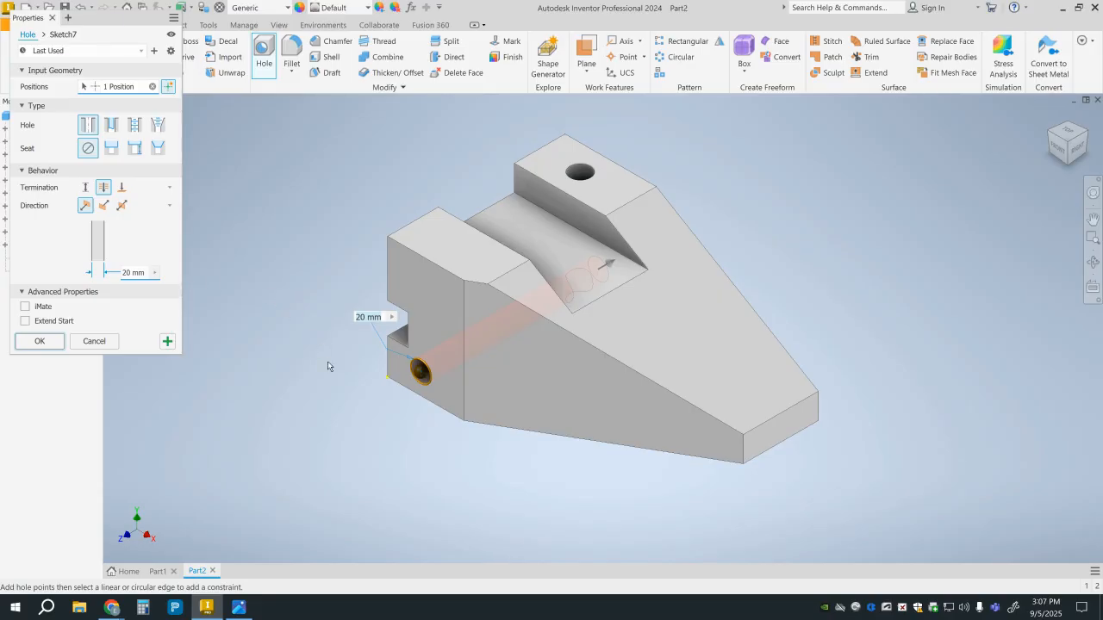
pyautogui.click(422, 397)
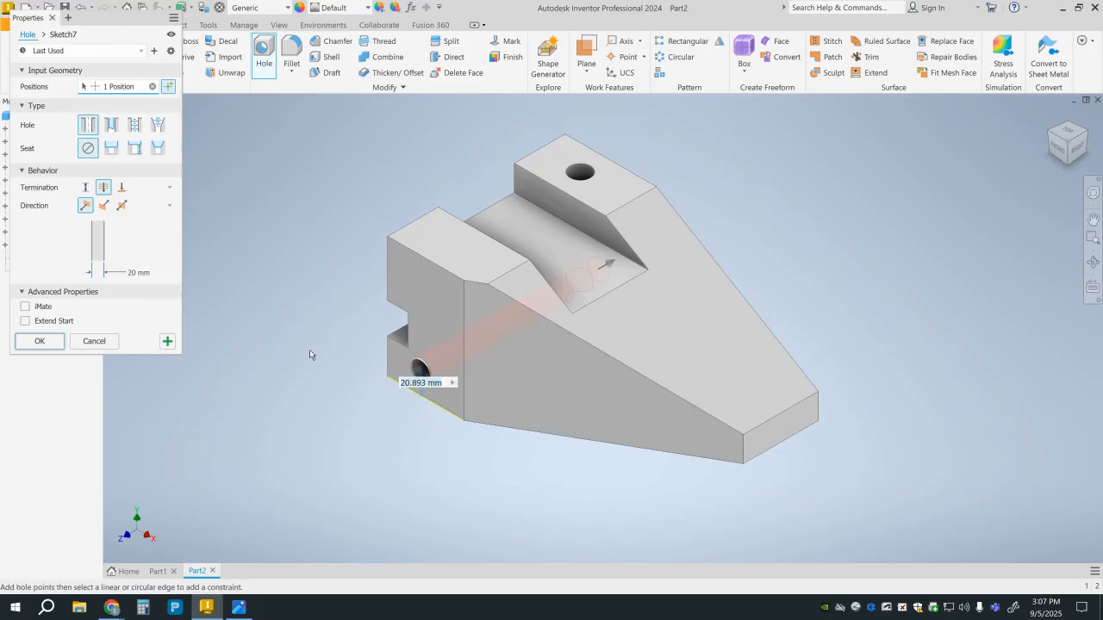
pyautogui.write('25')
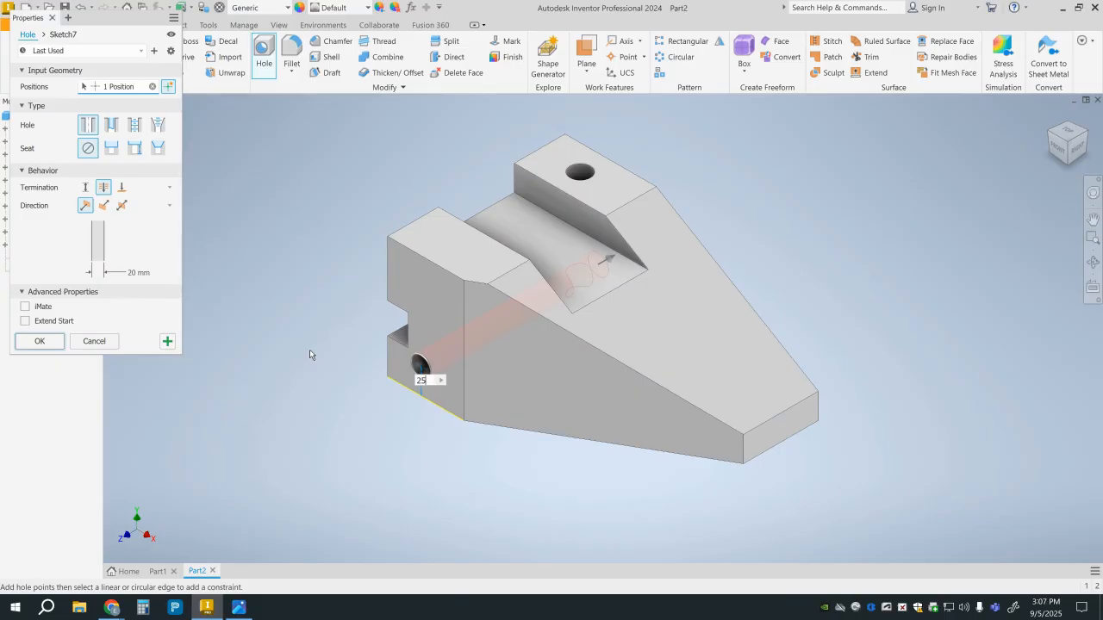
pyautogui.click(388, 365)
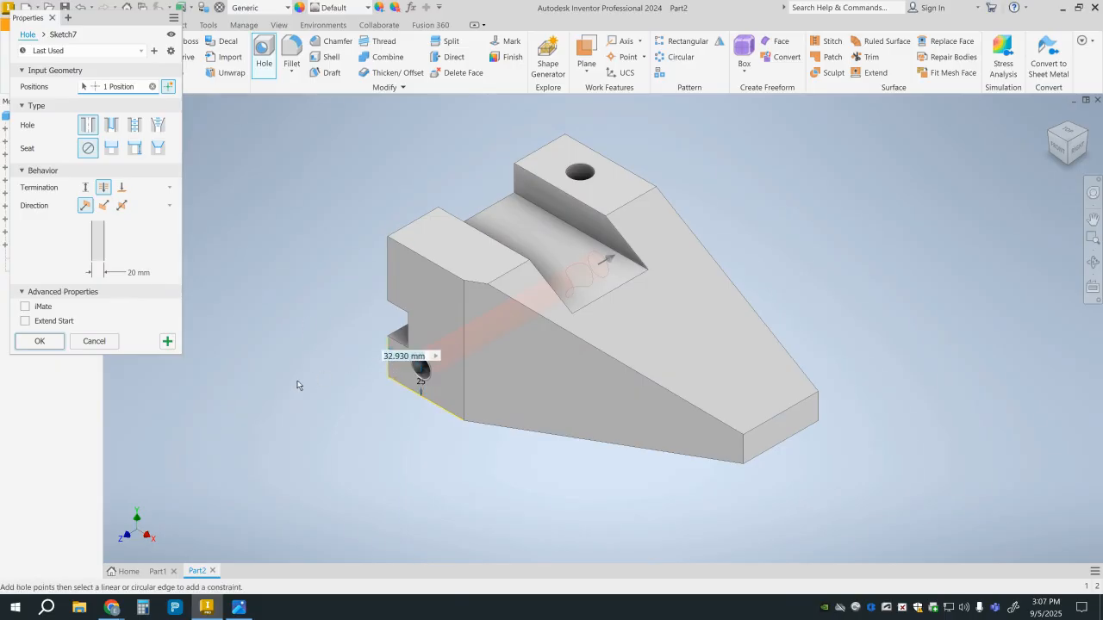
pyautogui.write('50')
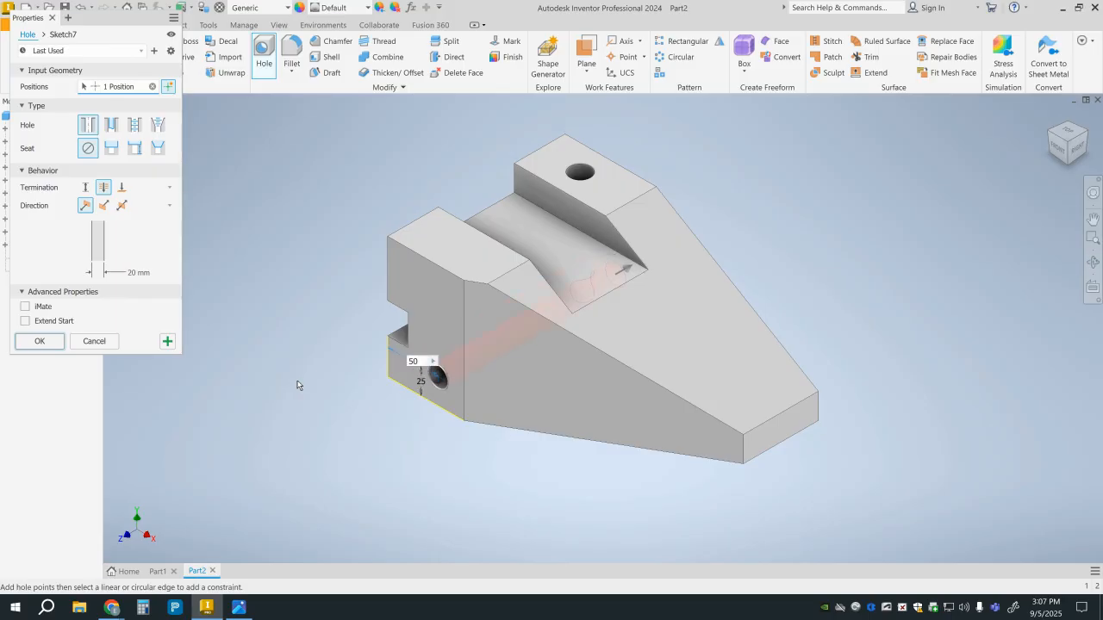
pyautogui.click(40, 341)
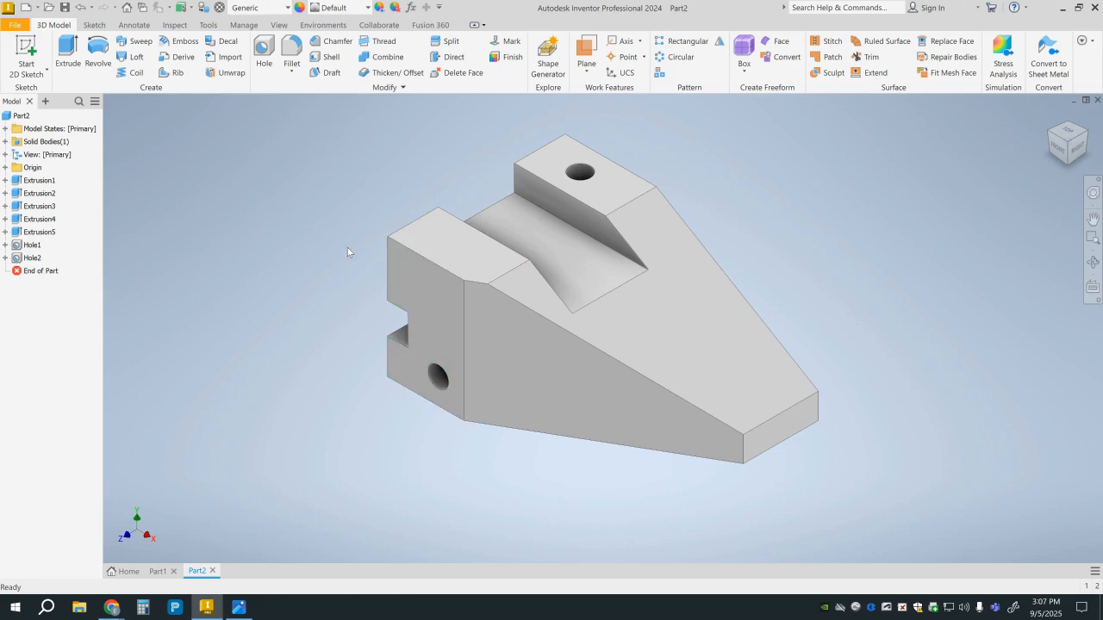
pyautogui.moveTo(347, 251); pyautogui.dragTo(331, 282, button='middle')
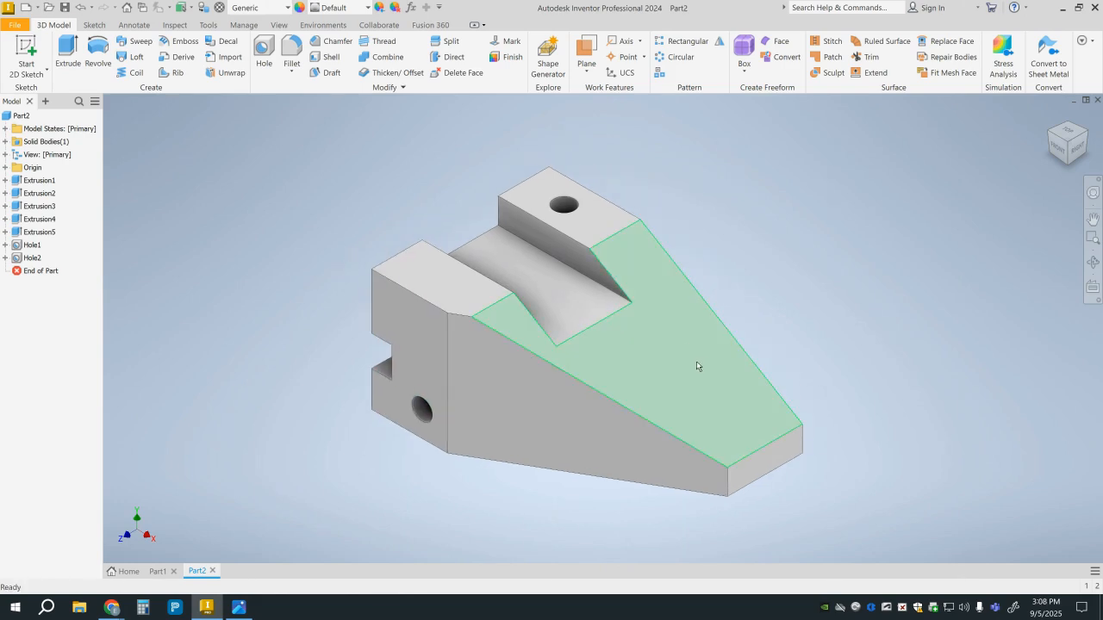
pyautogui.scroll(-2, 696, 366)
pyautogui.scroll(3, 677, 360)
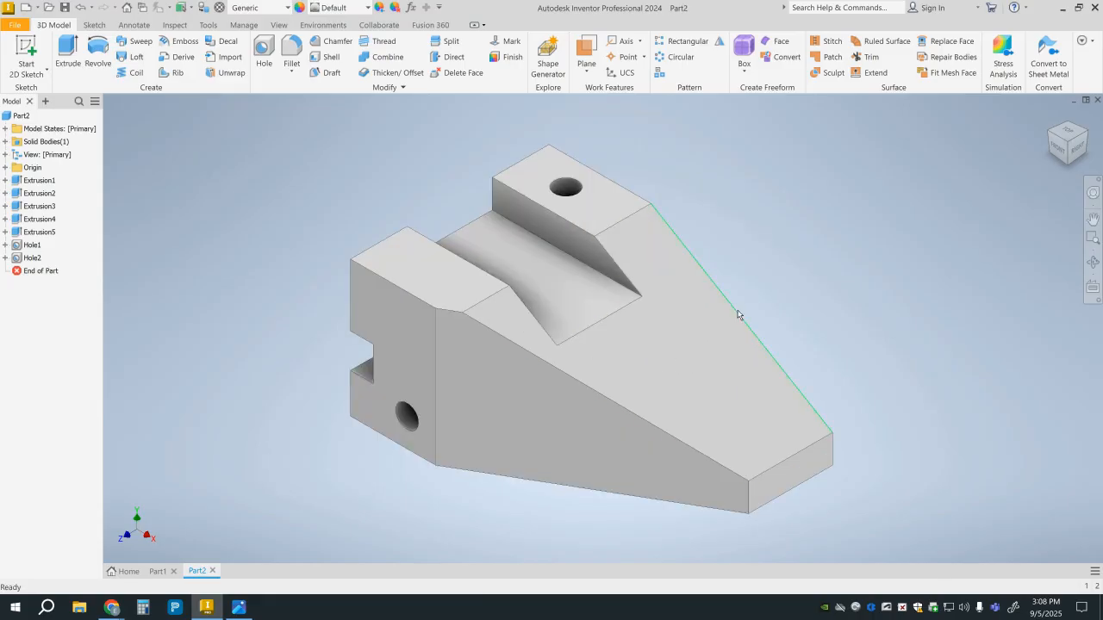
pyautogui.scroll(3, 735, 317)
pyautogui.scroll(-2, 733, 319)
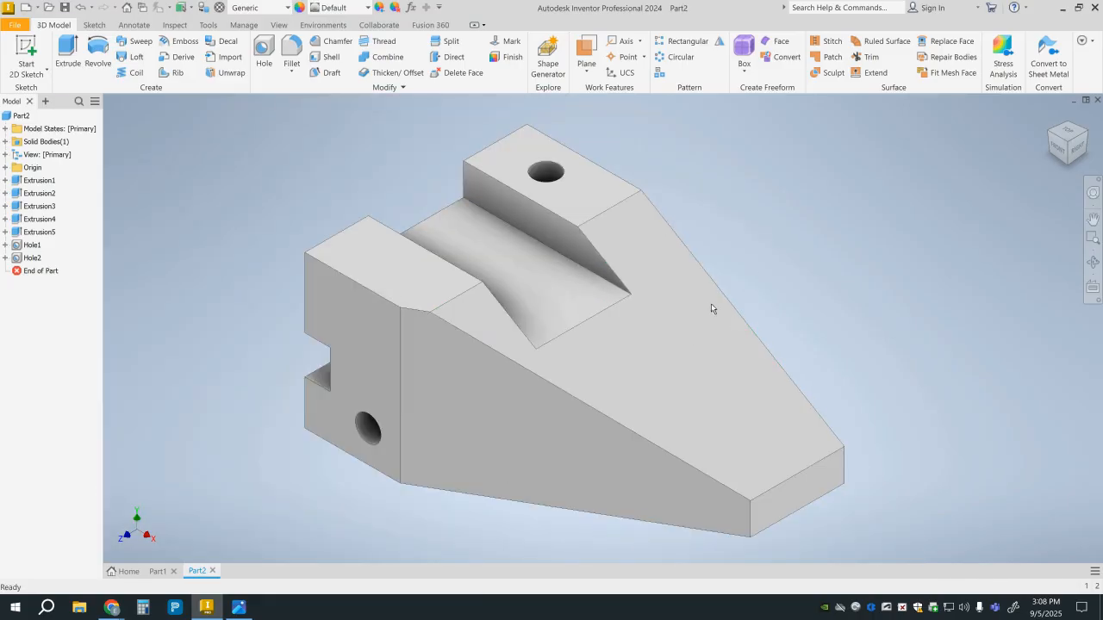